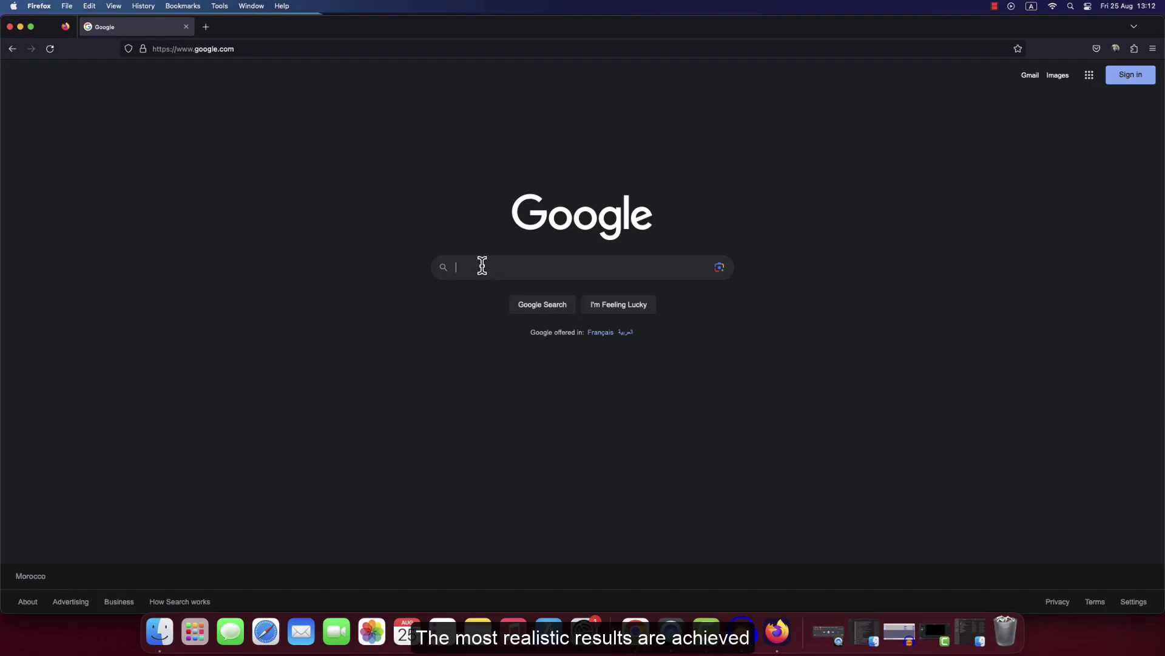
Run a Google search for 'space suit patent'.
type("space")
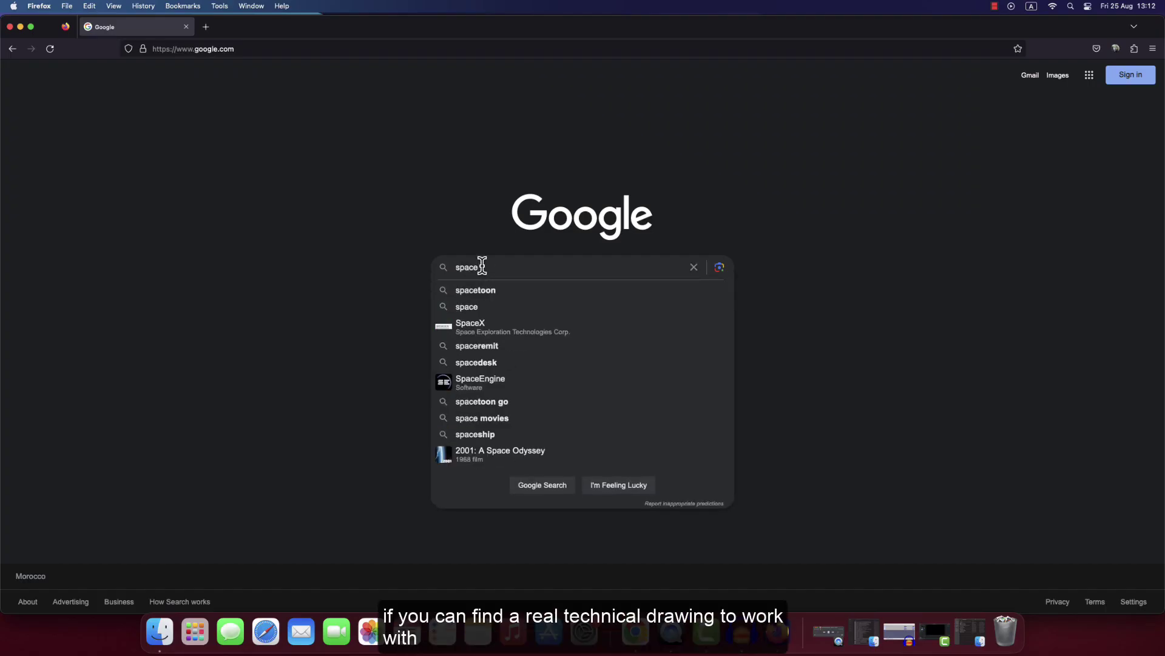
type(" suit")
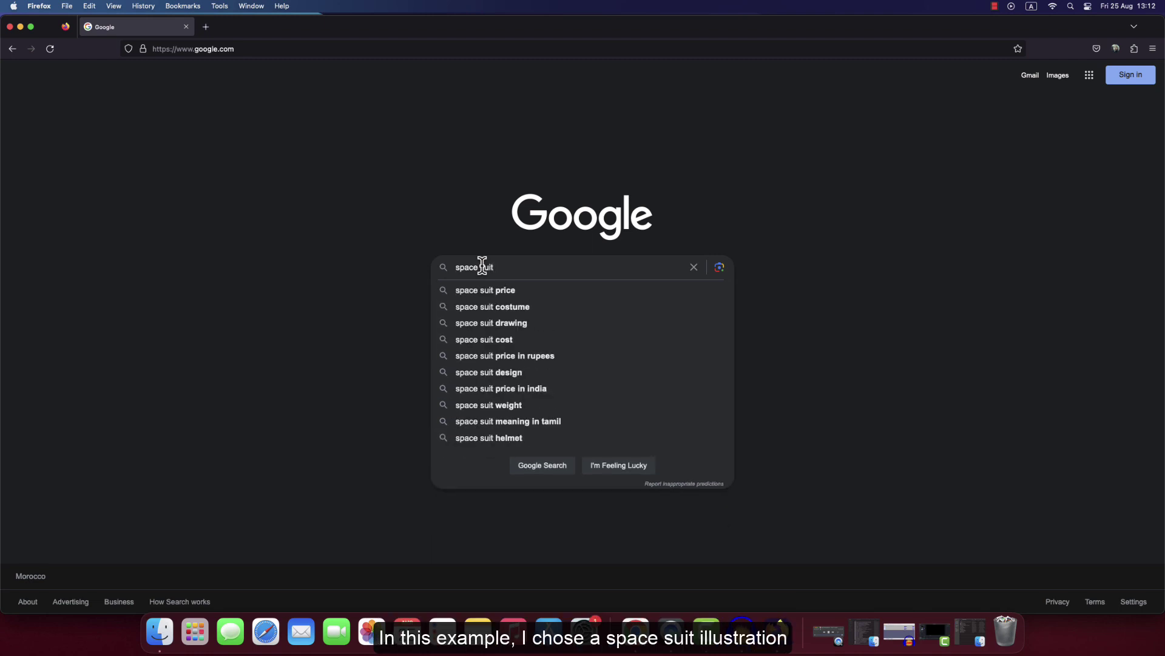
type(" patent")
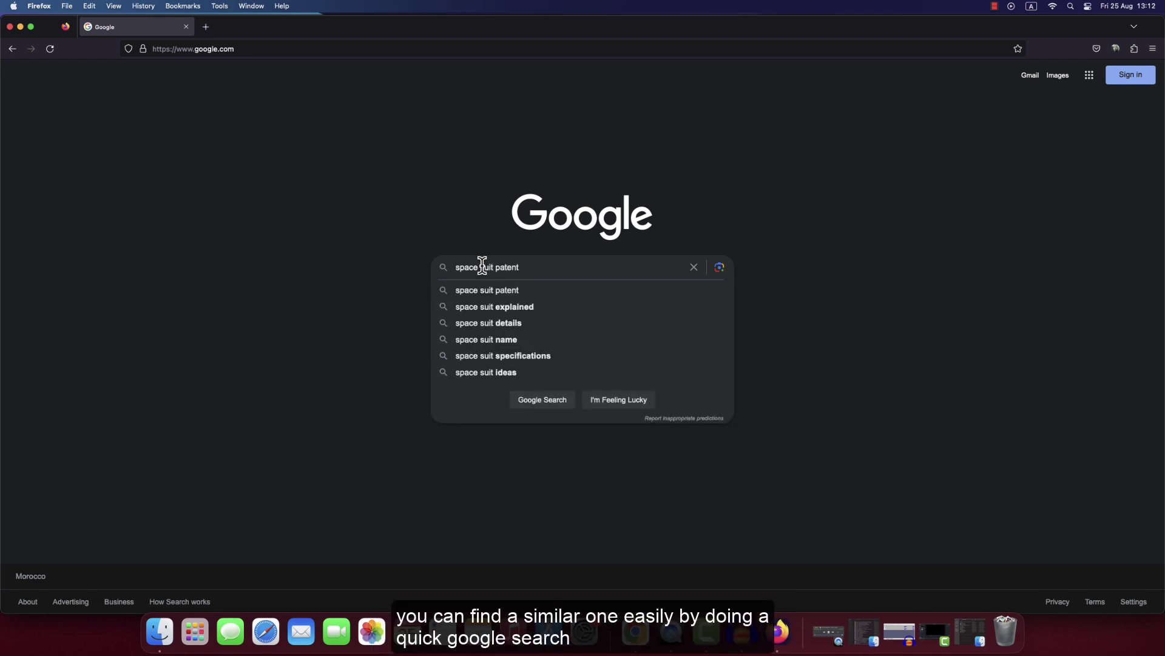
key("Return")
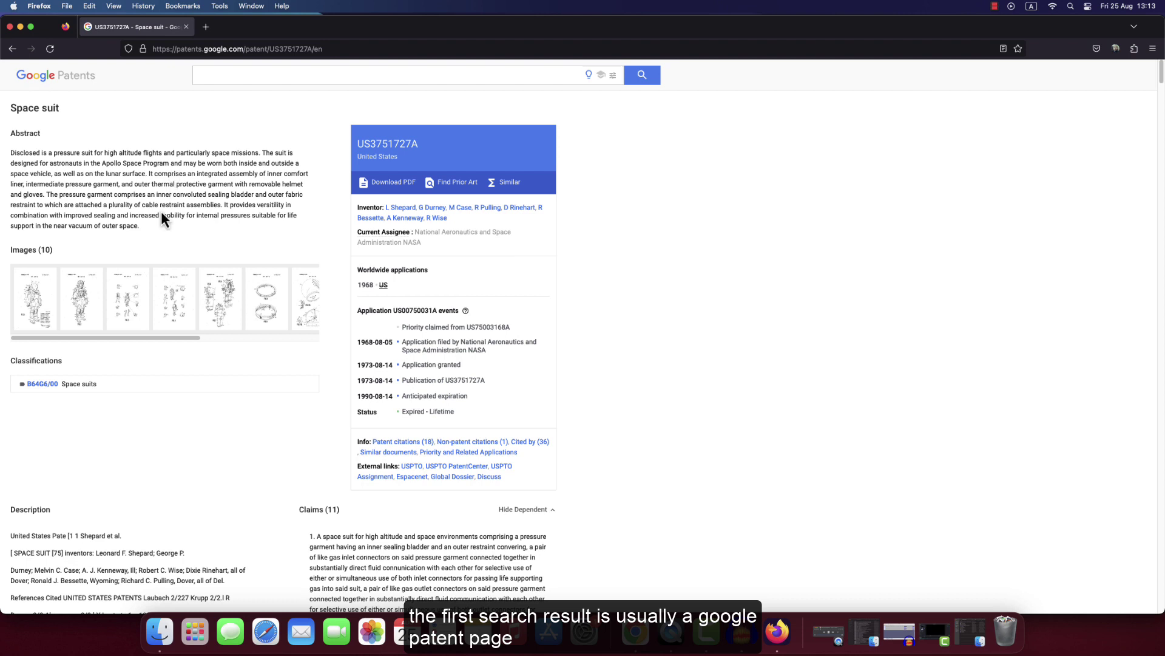
Browse the patent drawings in the enlarged viewer, returning to FIG. 2 before closing it.
left_click(36, 308)
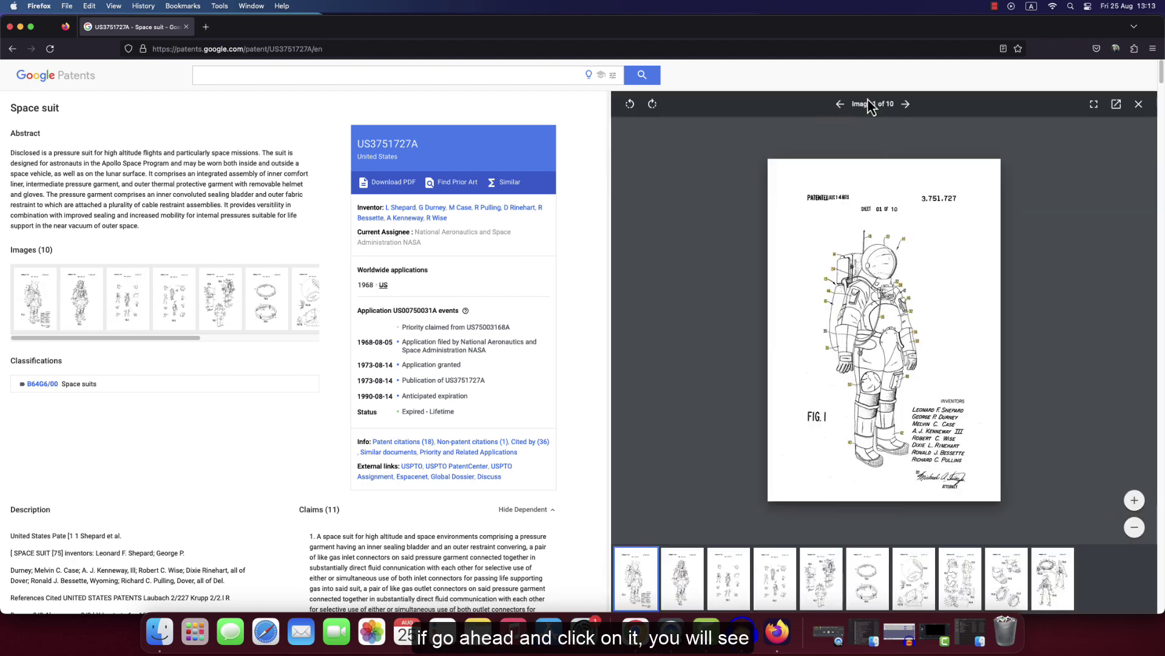
left_click(906, 105)
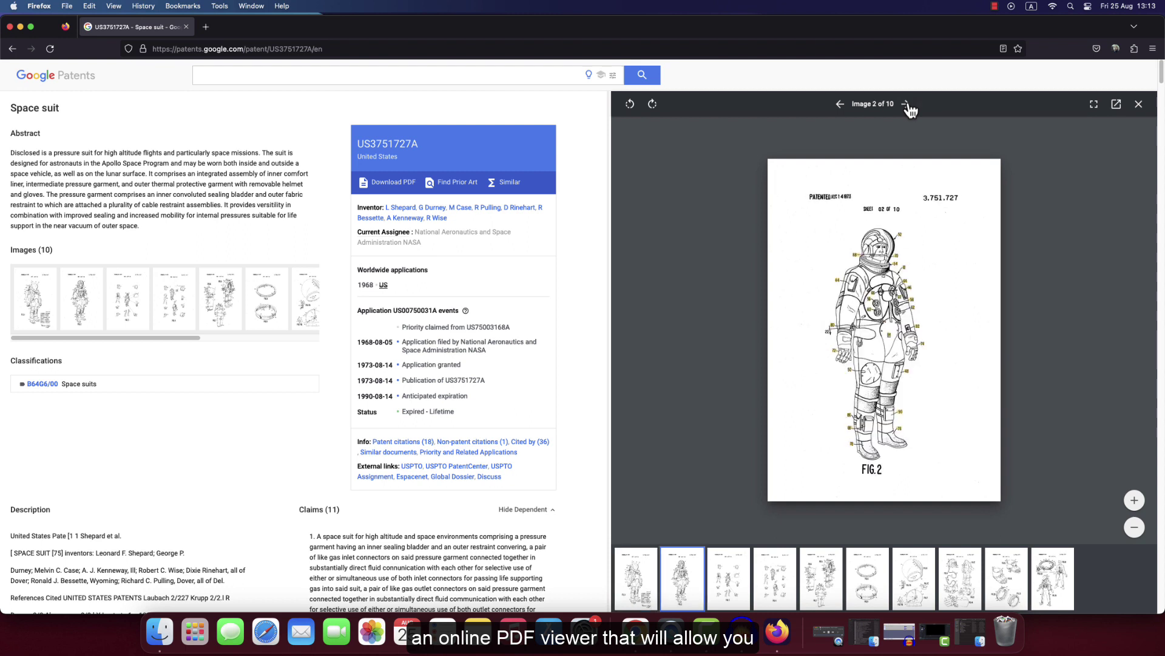
left_click(907, 106)
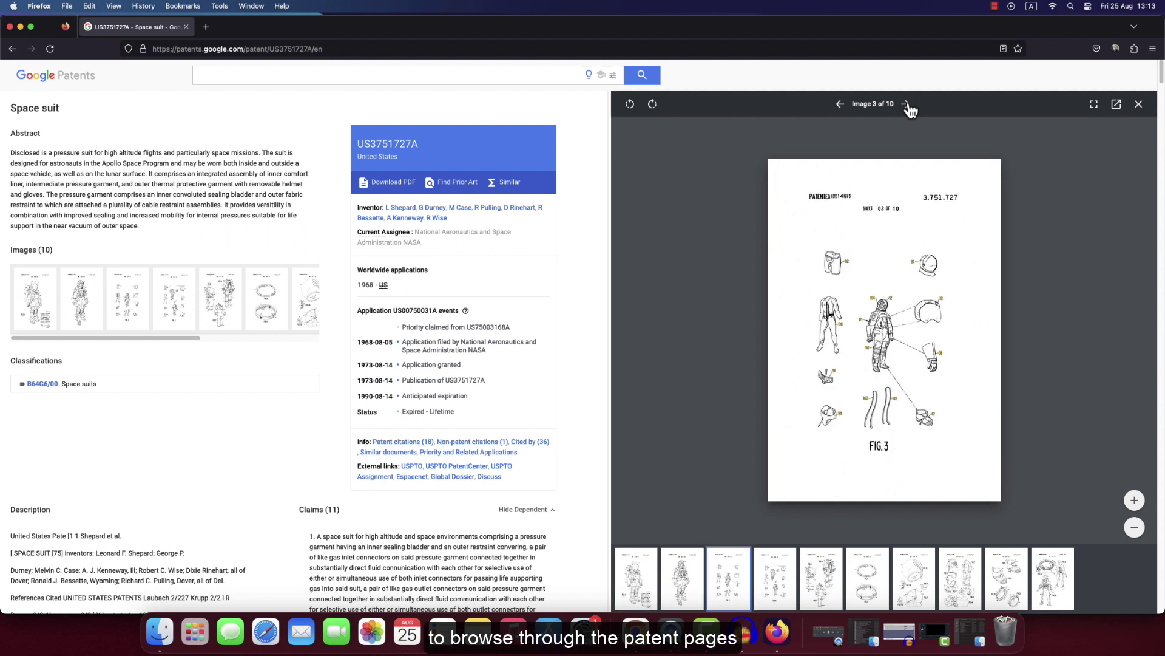
left_click(841, 105)
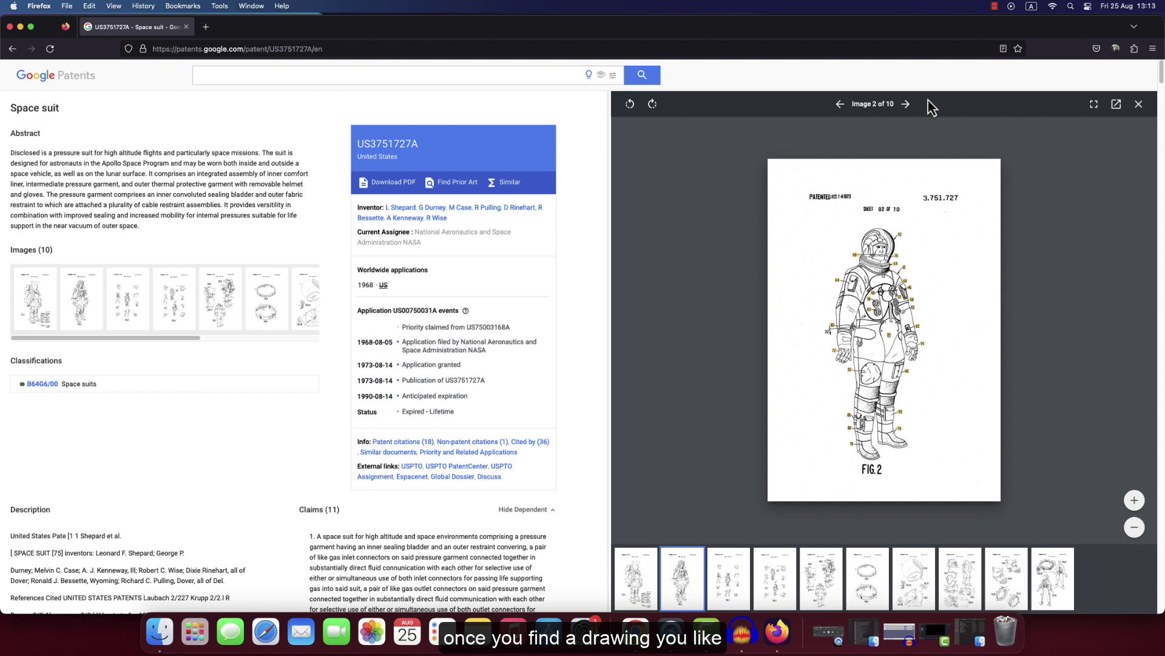
left_click(1140, 106)
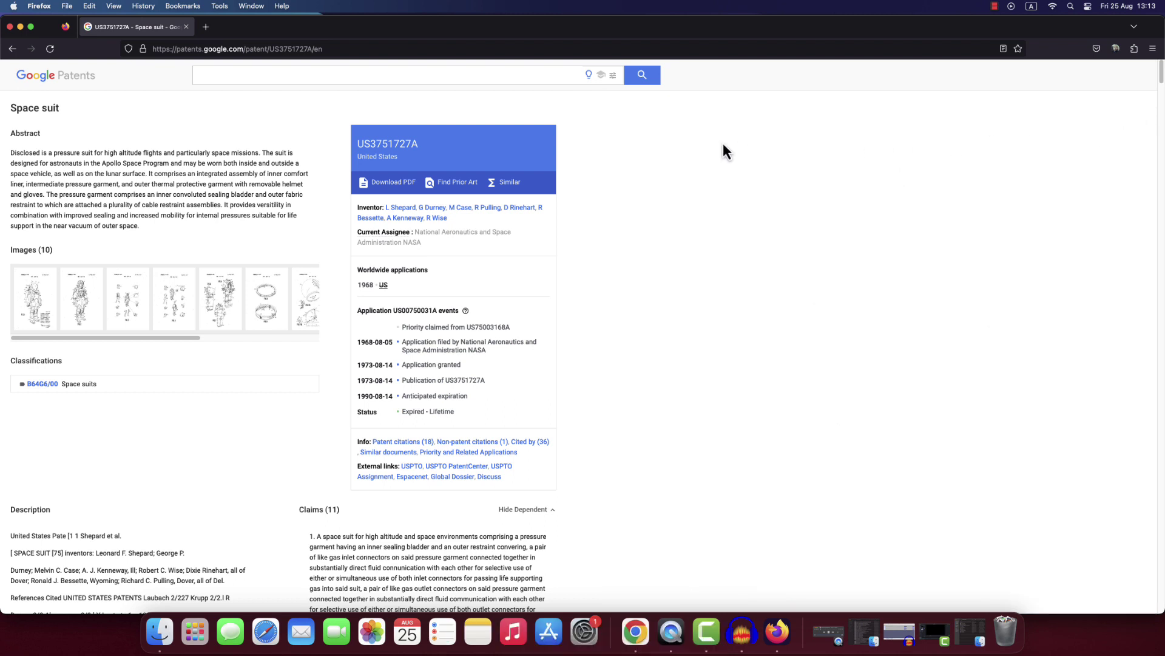
Start saving the patent PDF via Save Link As, keeping PDF as the format.
right_click(390, 183)
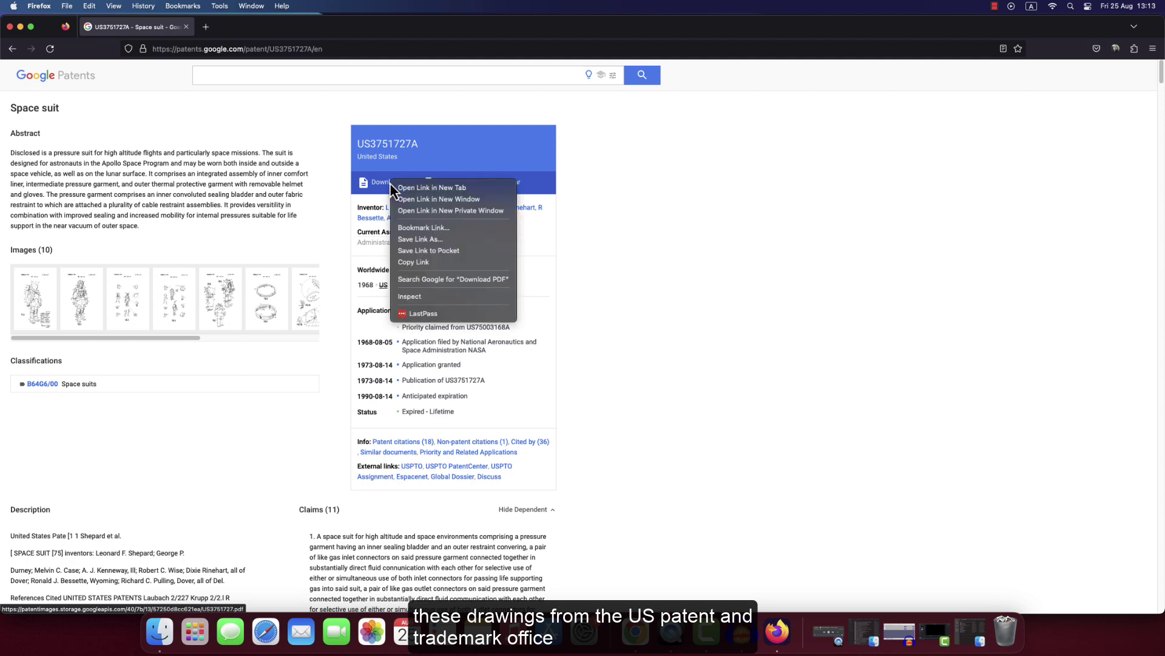
left_click(458, 243)
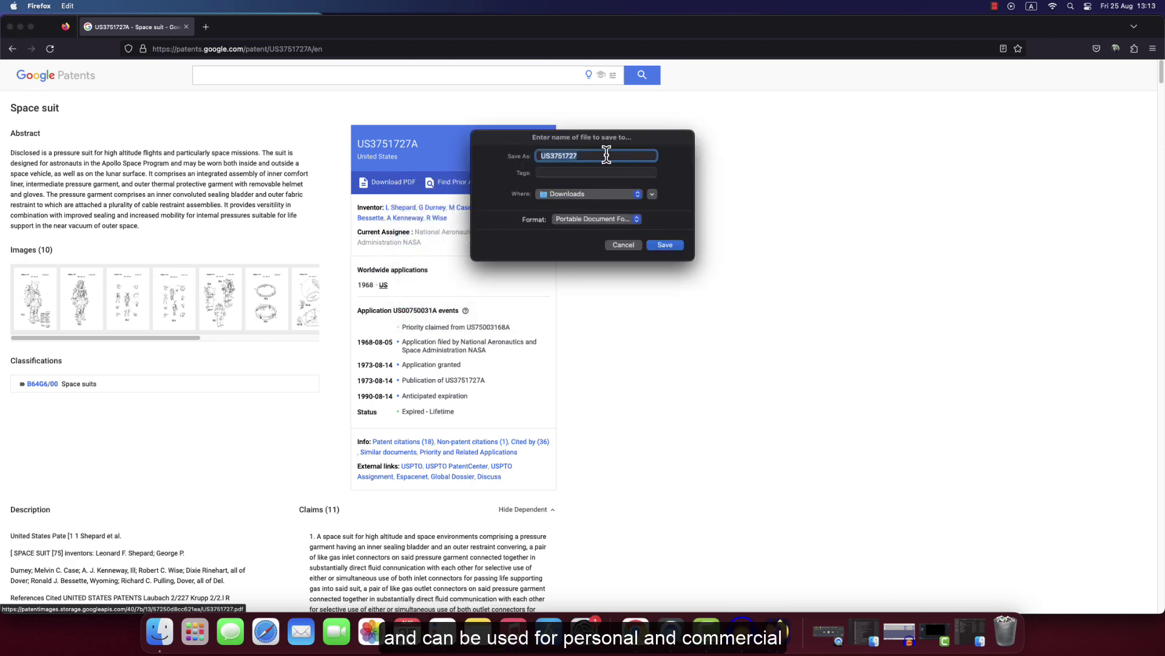
left_click(598, 219)
left_click(597, 223)
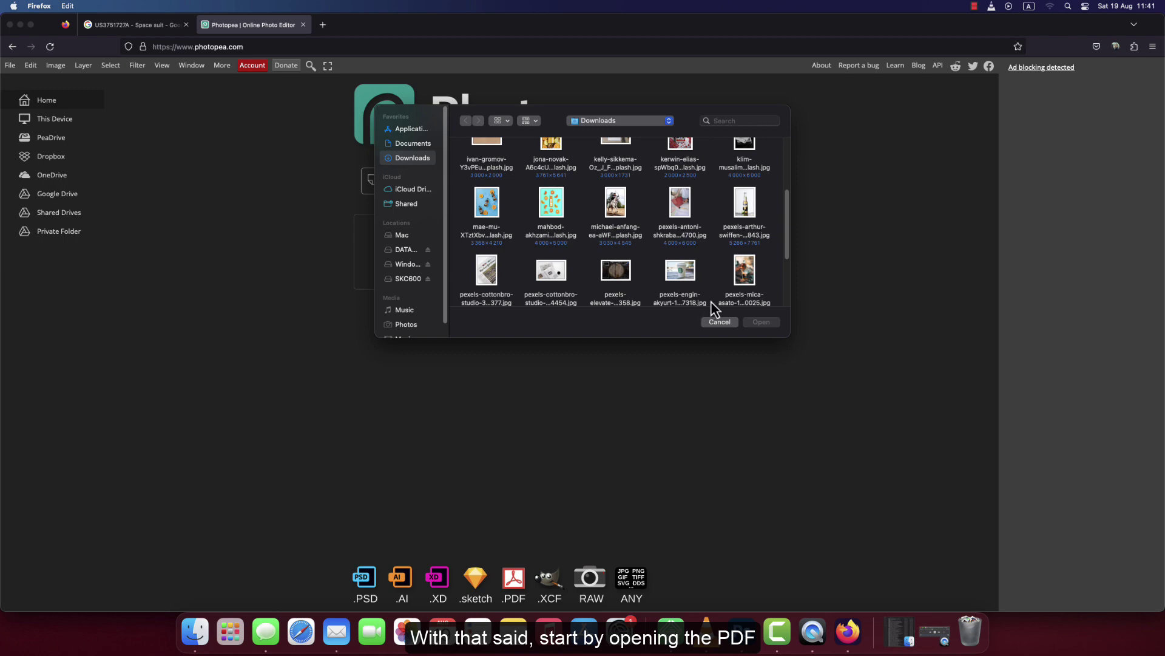
scroll(707, 300, "down", 3)
Open the downloaded patent PDF from Downloads in Photopea.
left_click(634, 302)
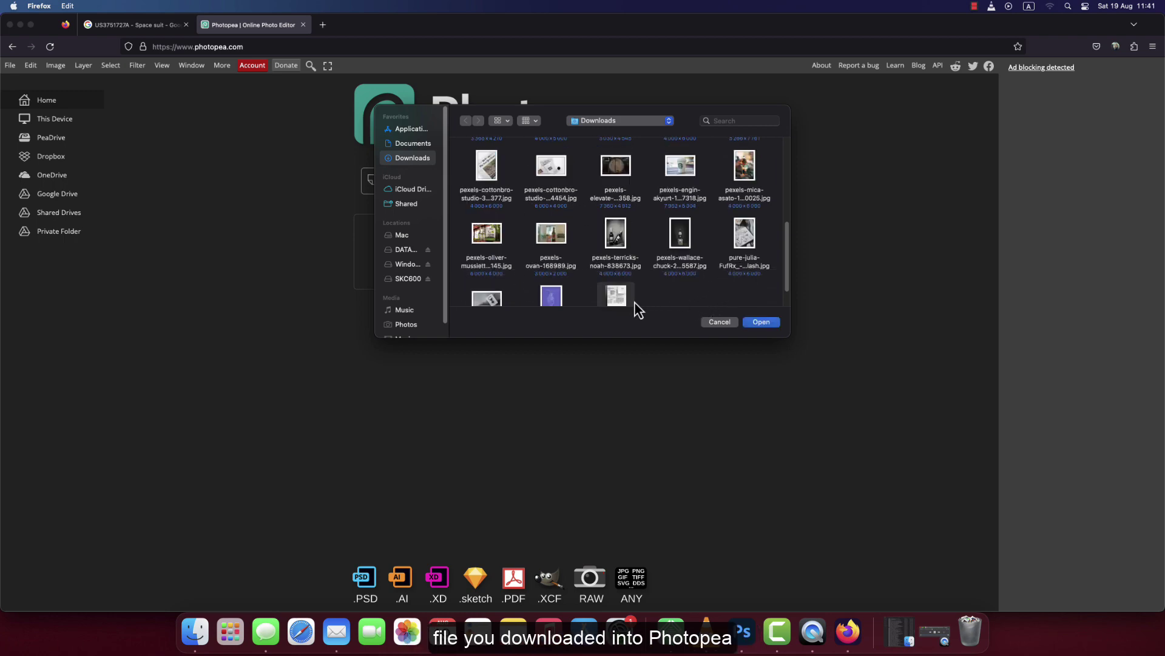
left_click(756, 323)
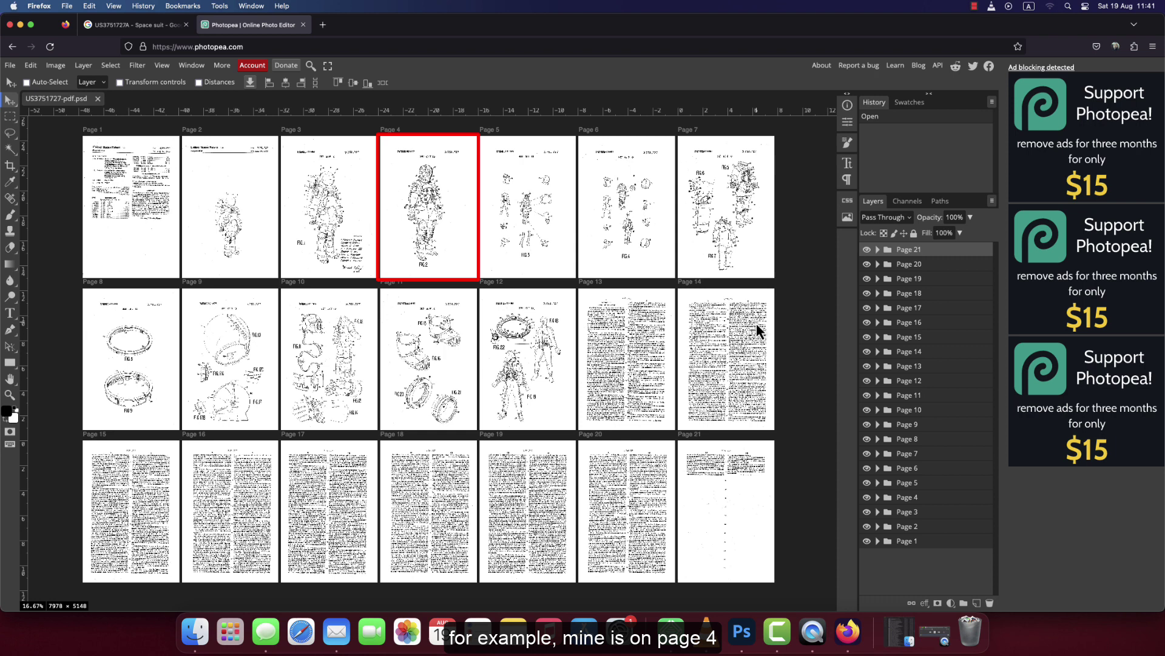
Delete the Page 1–3 and Page 5–21 layers, keeping only Page 4.
left_click(929, 542)
left_click(920, 513, "shift")
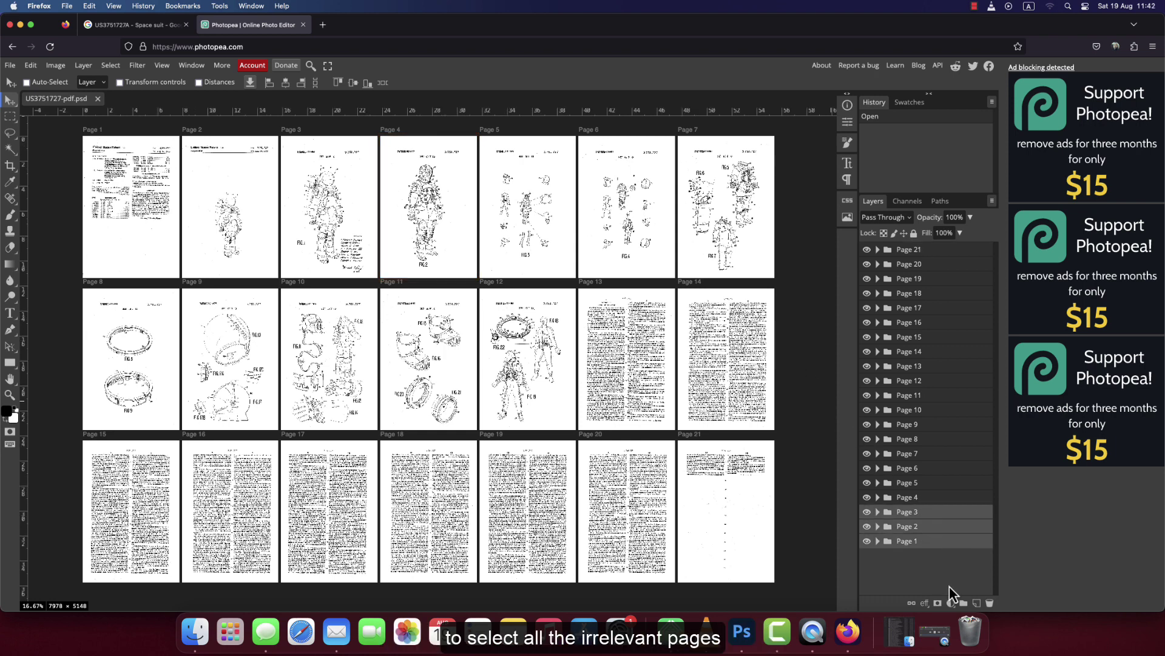
left_click(989, 603)
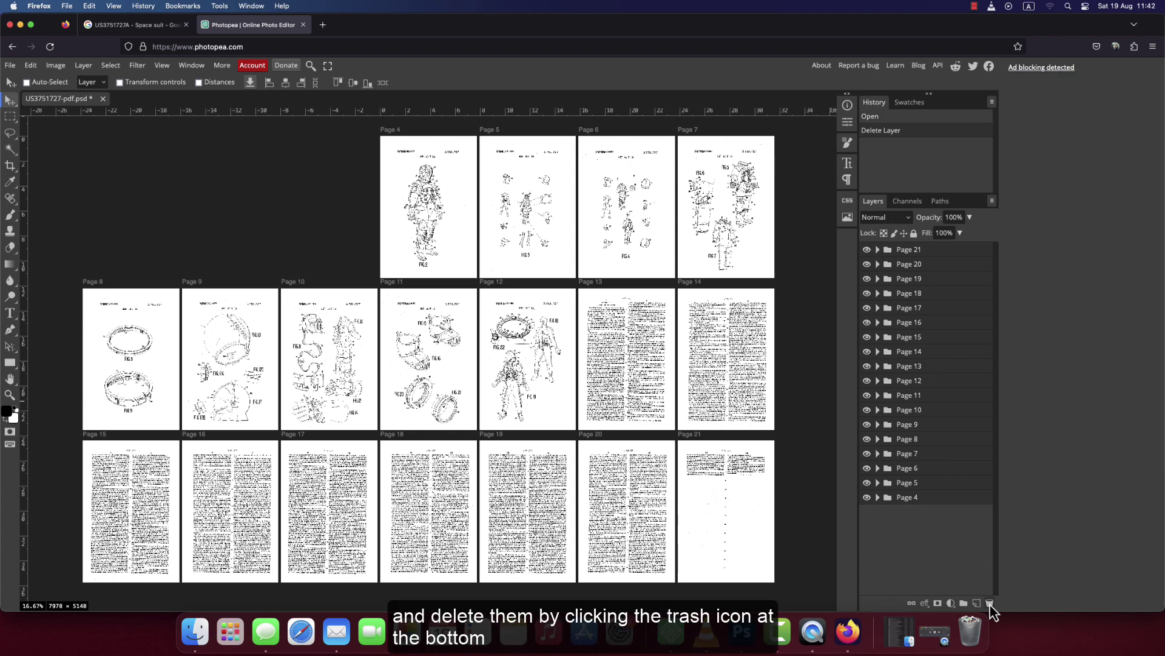
left_click(941, 486)
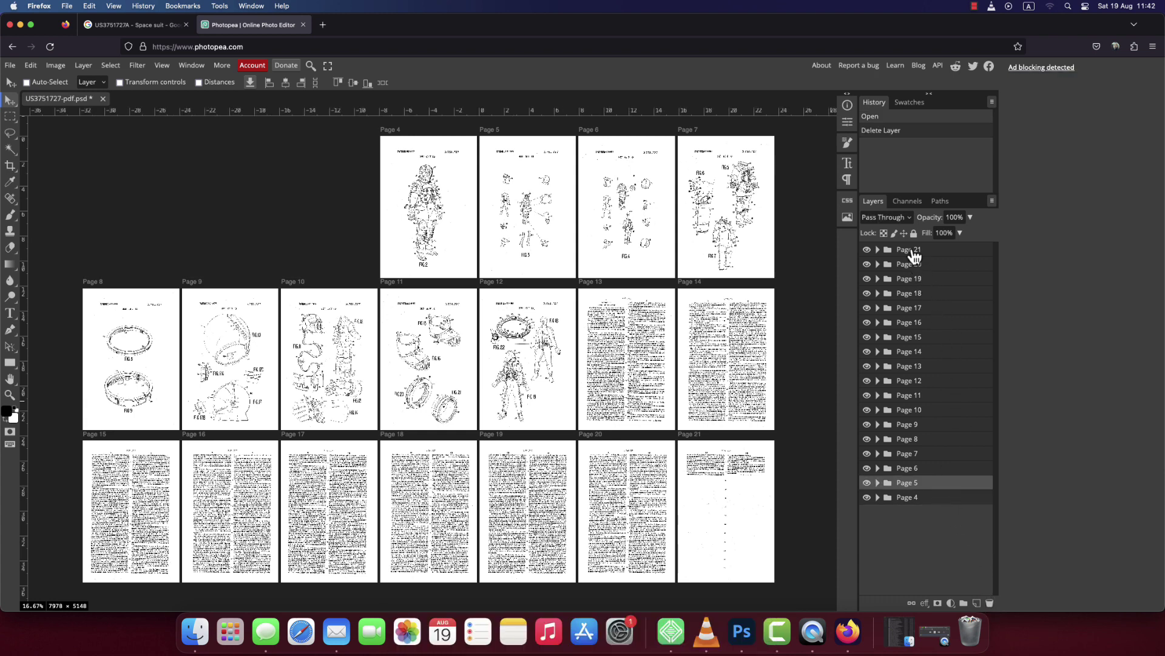
left_click(912, 251, "shift")
left_click(989, 603)
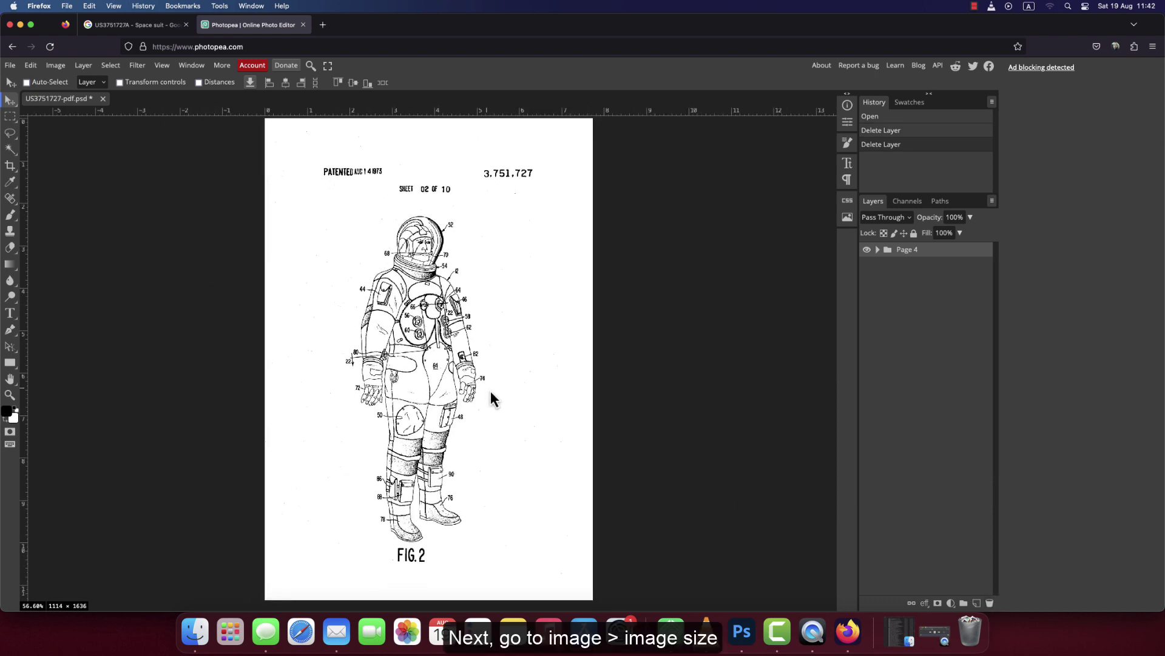
Resample the image to 300 DPI, making it 2321 × 3408 pixels.
left_click(56, 65)
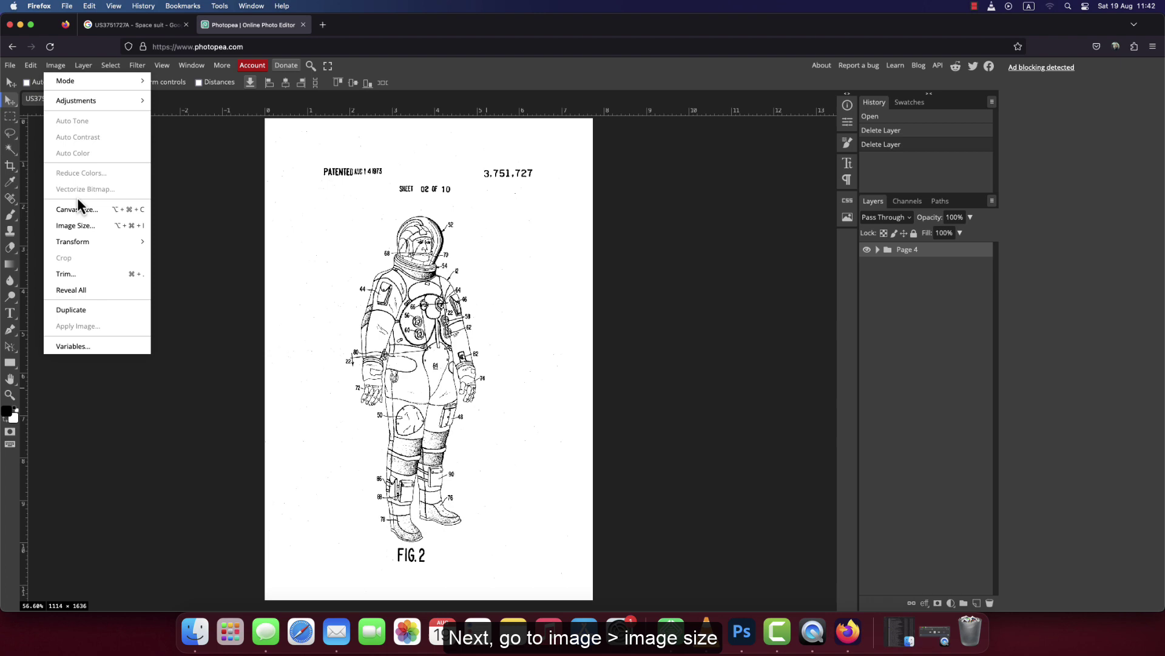
left_click(85, 226)
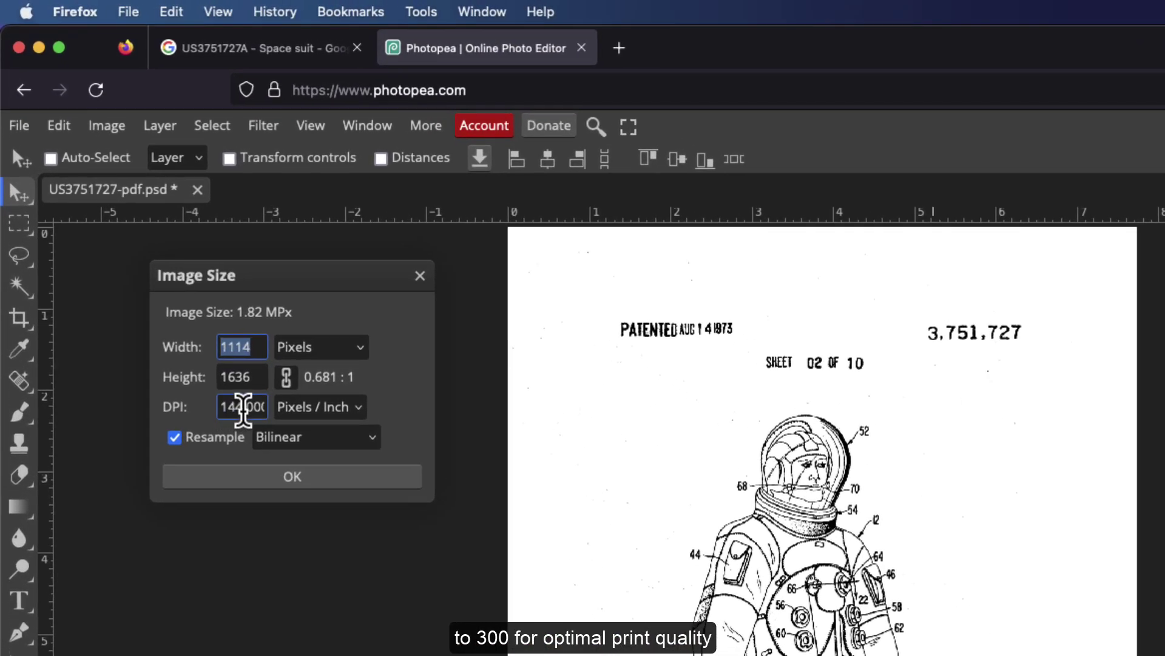
double_click(185, 319)
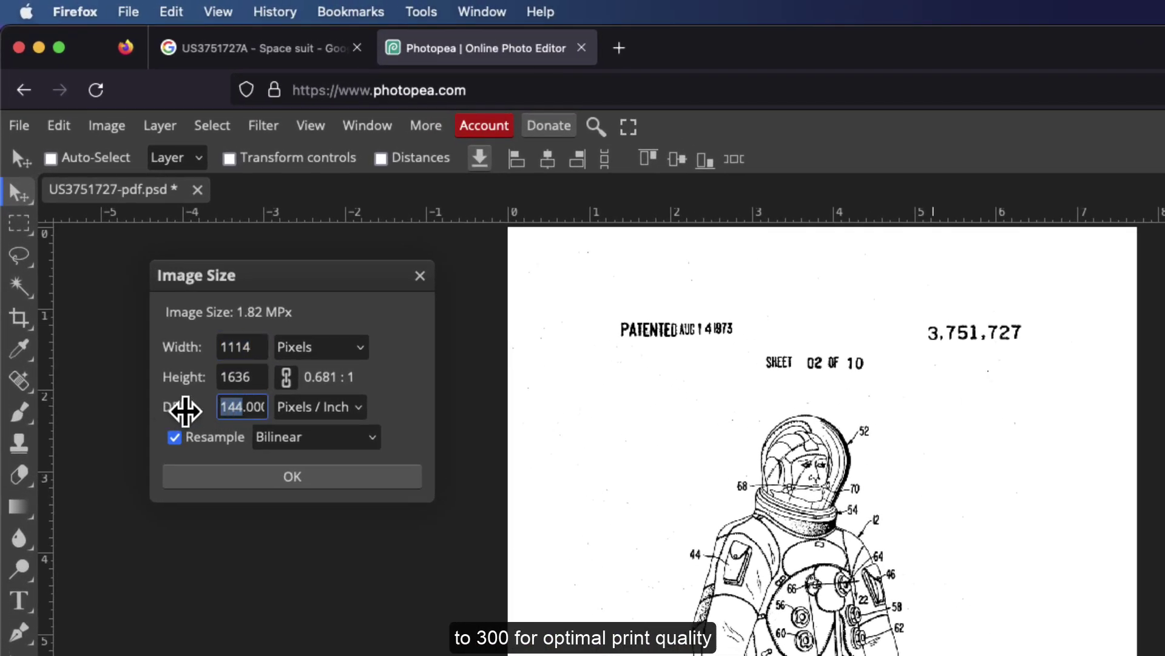
type("300")
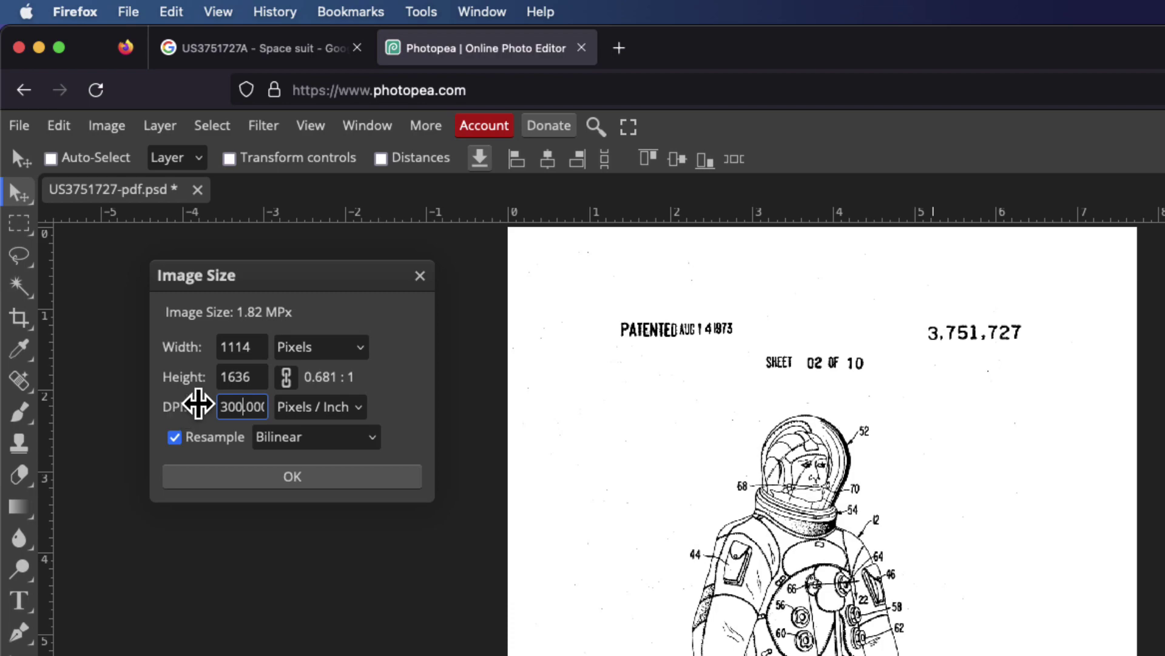
left_click(253, 381)
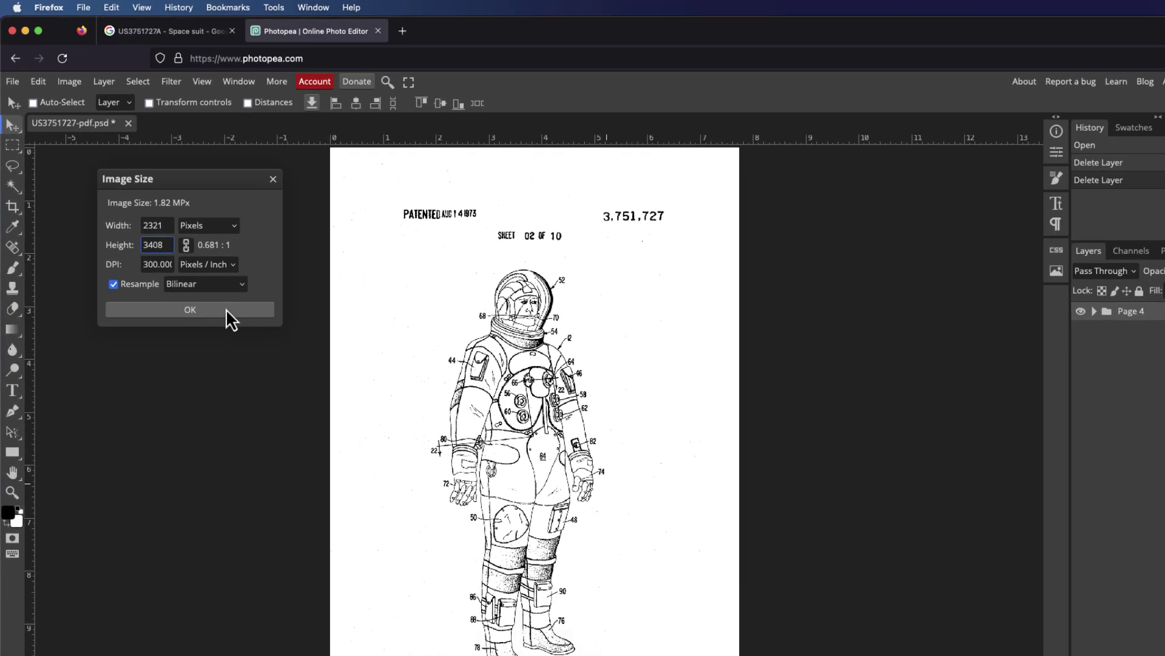
left_click(343, 471)
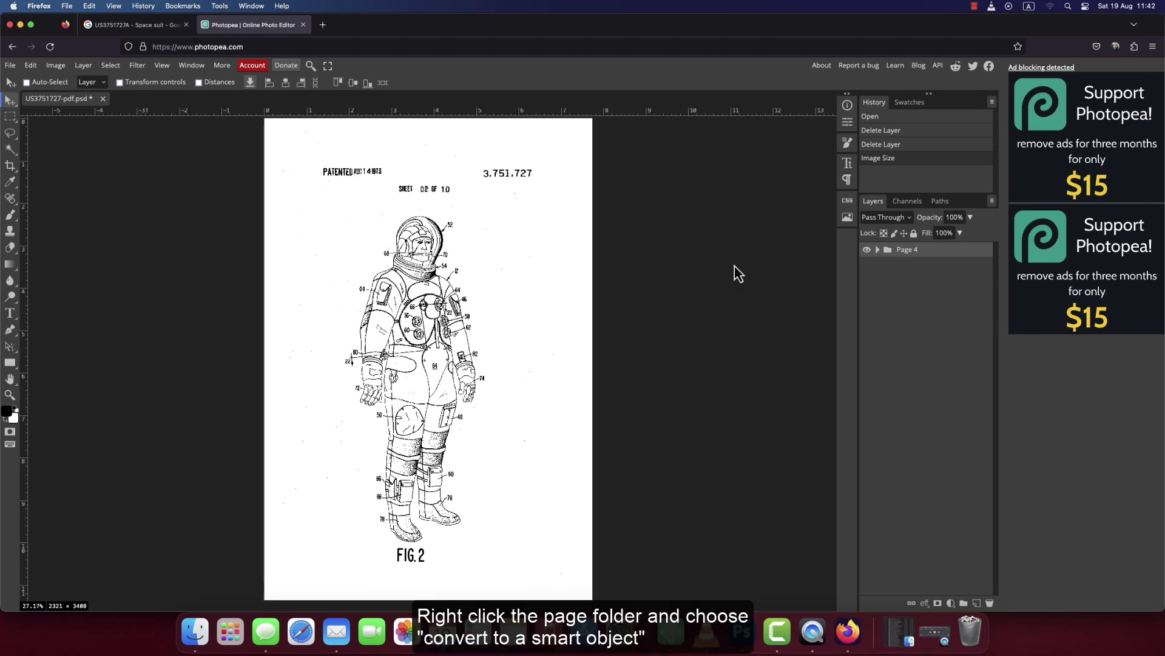
Convert the Page 4 folder to a smart object and invert it to white on black.
right_click(951, 258)
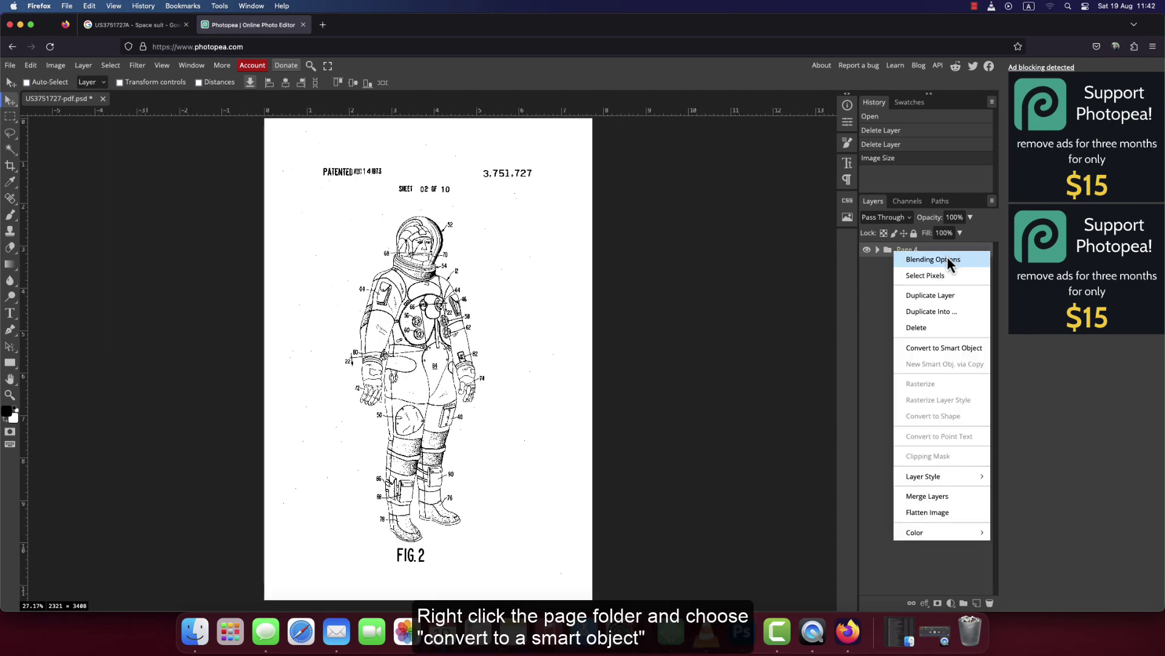
left_click(958, 349)
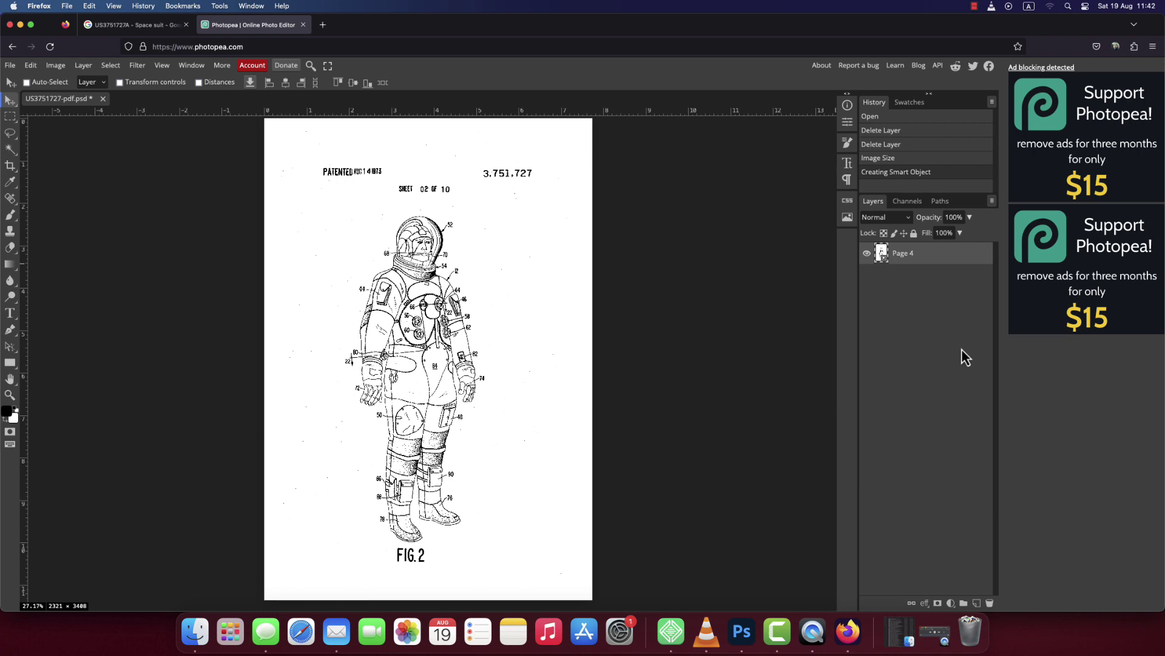
left_click(56, 65)
mouse_move(75, 100)
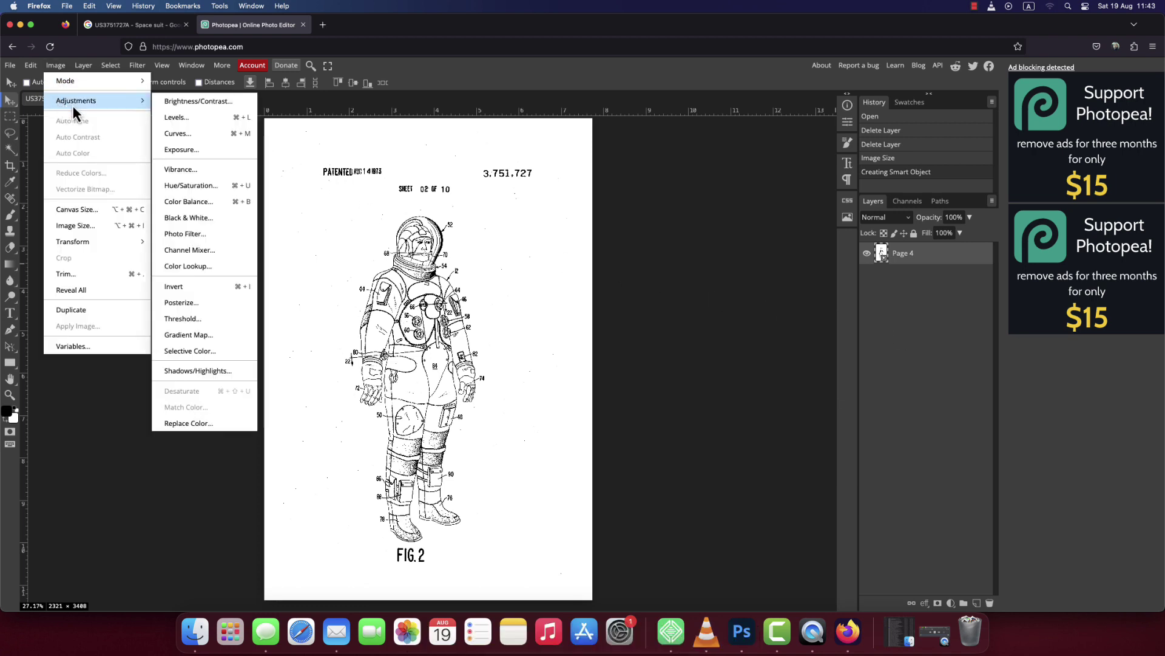
left_click(220, 289)
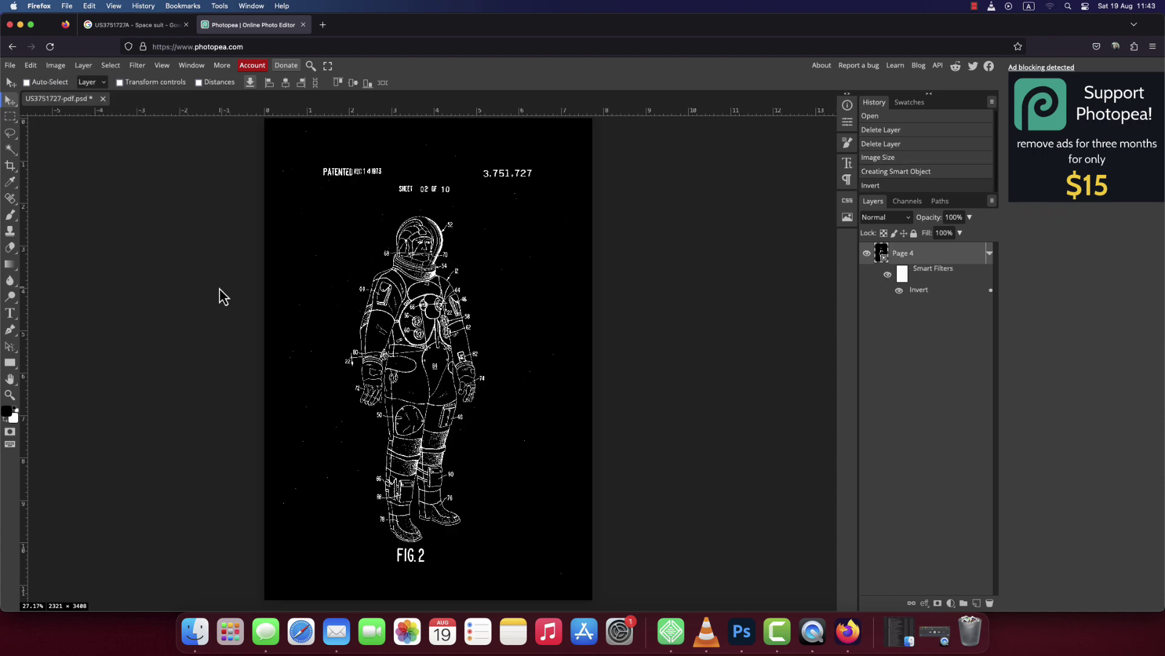
Open the blue grid texture 8.png as a new document.
left_click(10, 66)
left_click(27, 99)
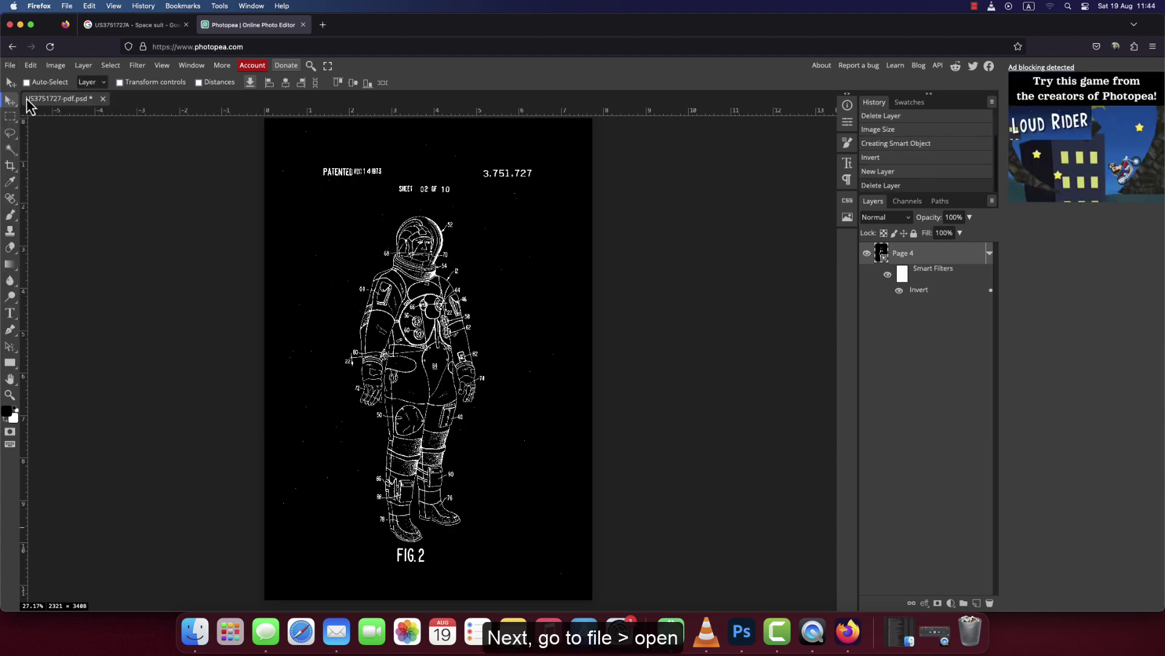
left_click(493, 175)
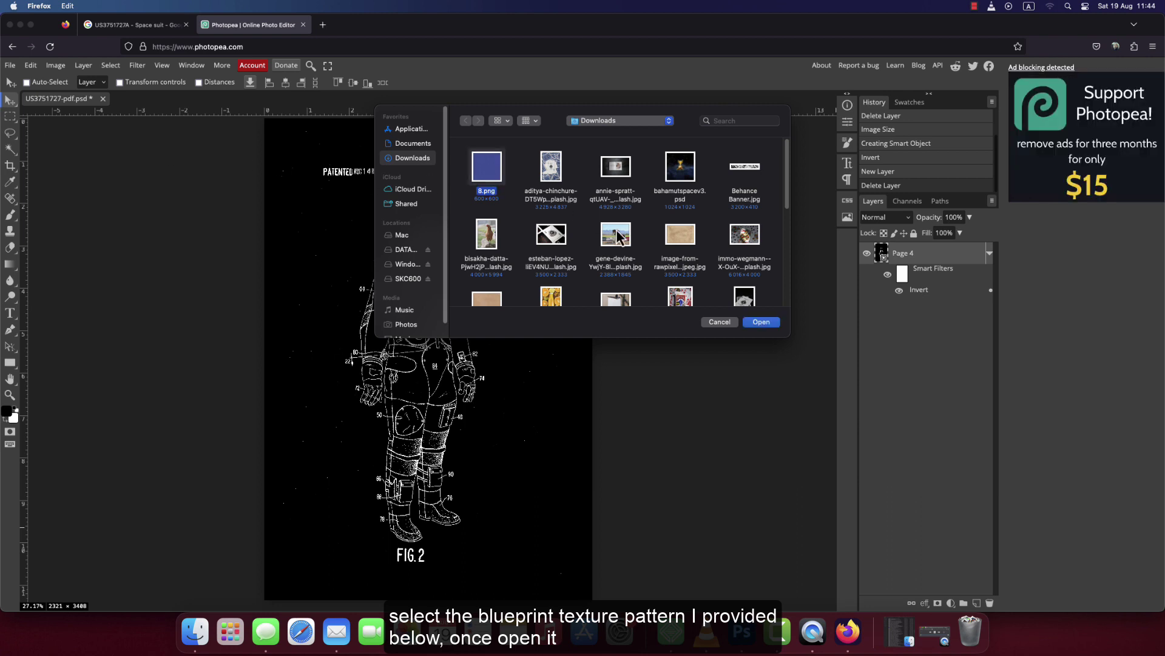
left_click(762, 322)
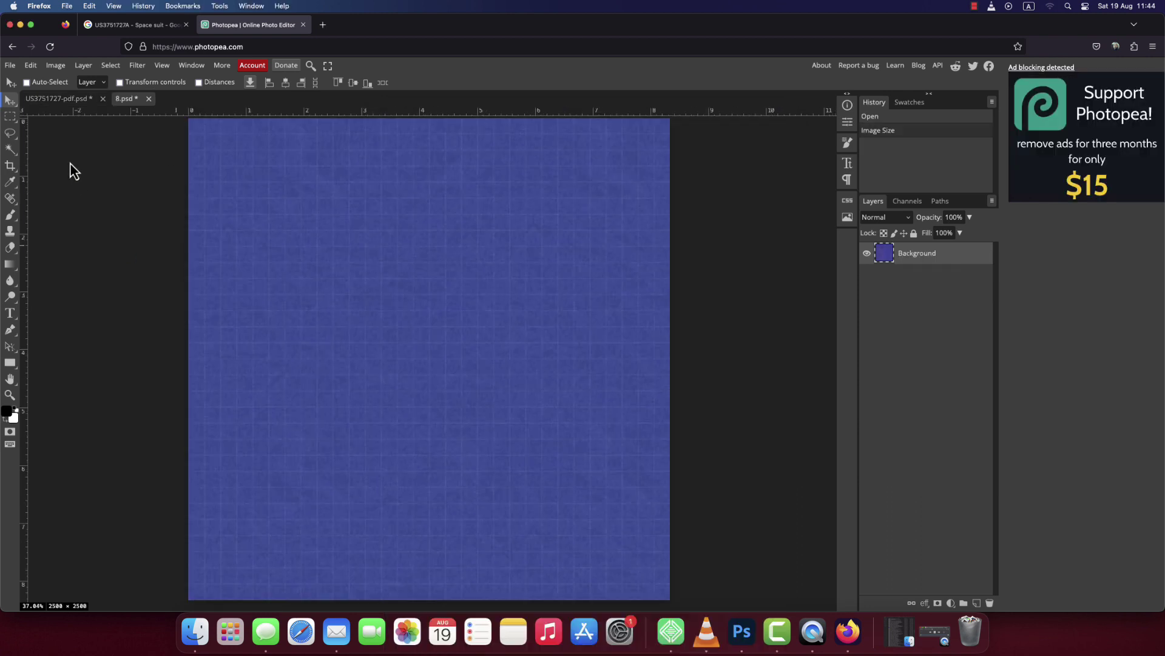
Define the texture as a new pattern, then close 8.psd without saving.
left_click(25, 68)
mouse_move(53, 374)
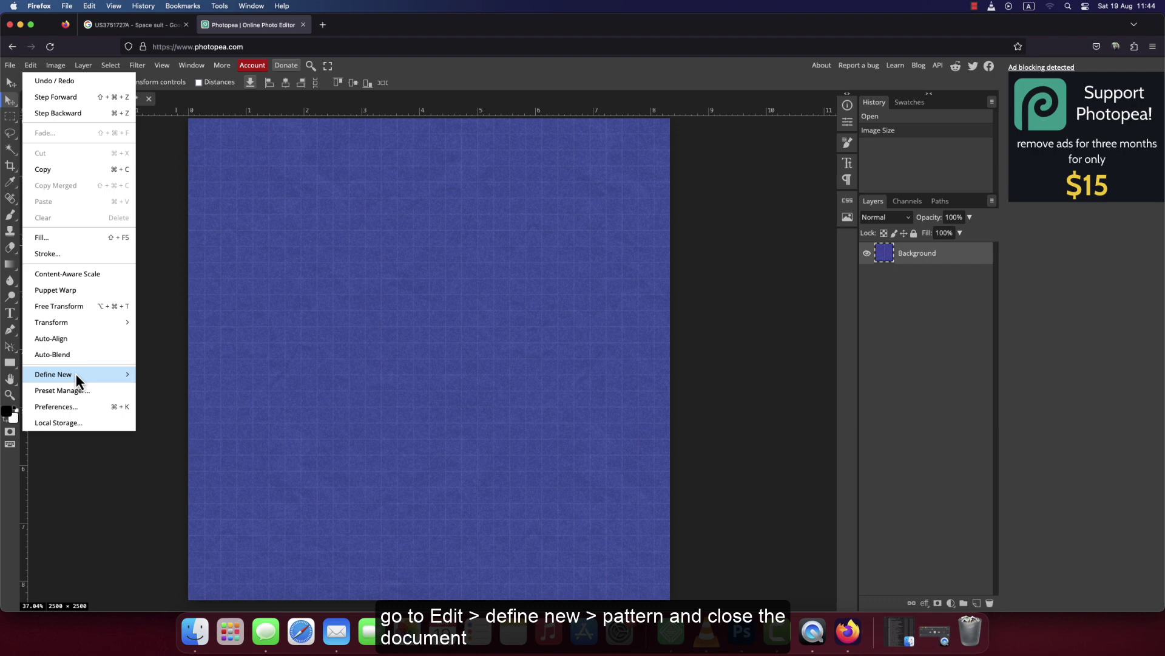
left_click(154, 376)
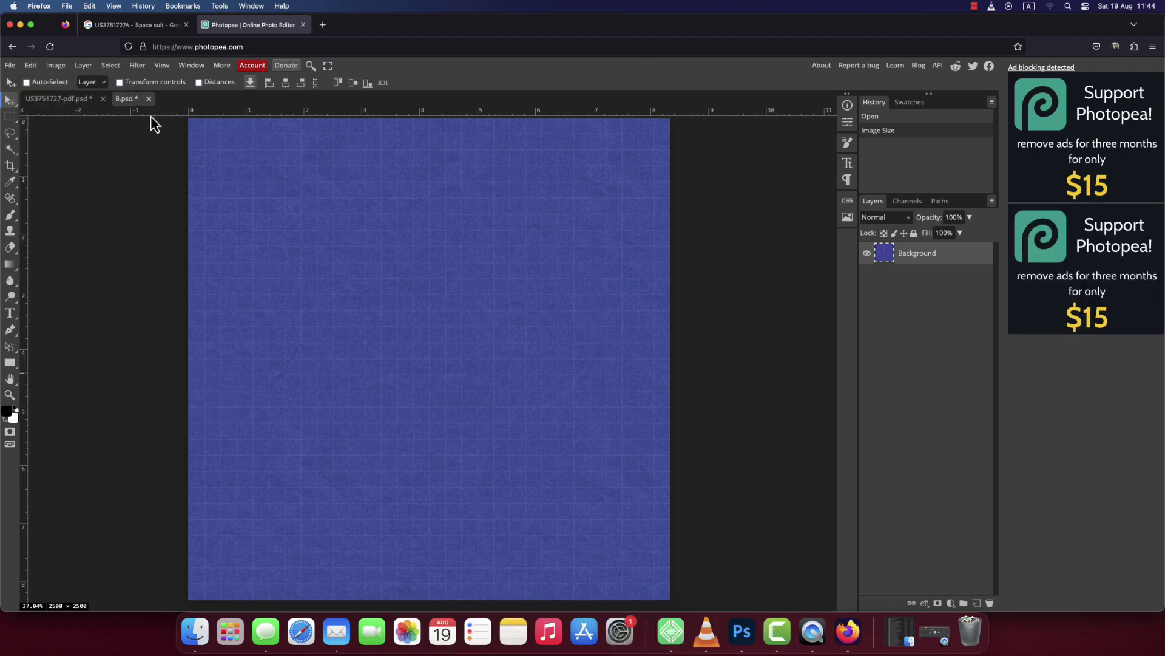
left_click(148, 99)
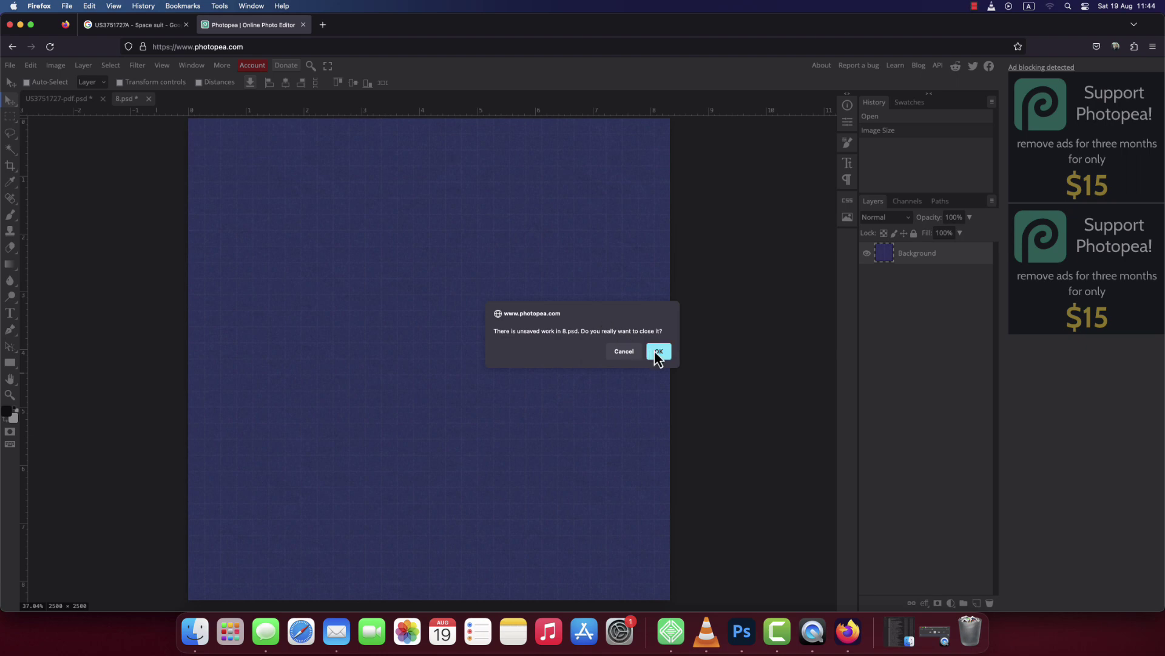
left_click(657, 354)
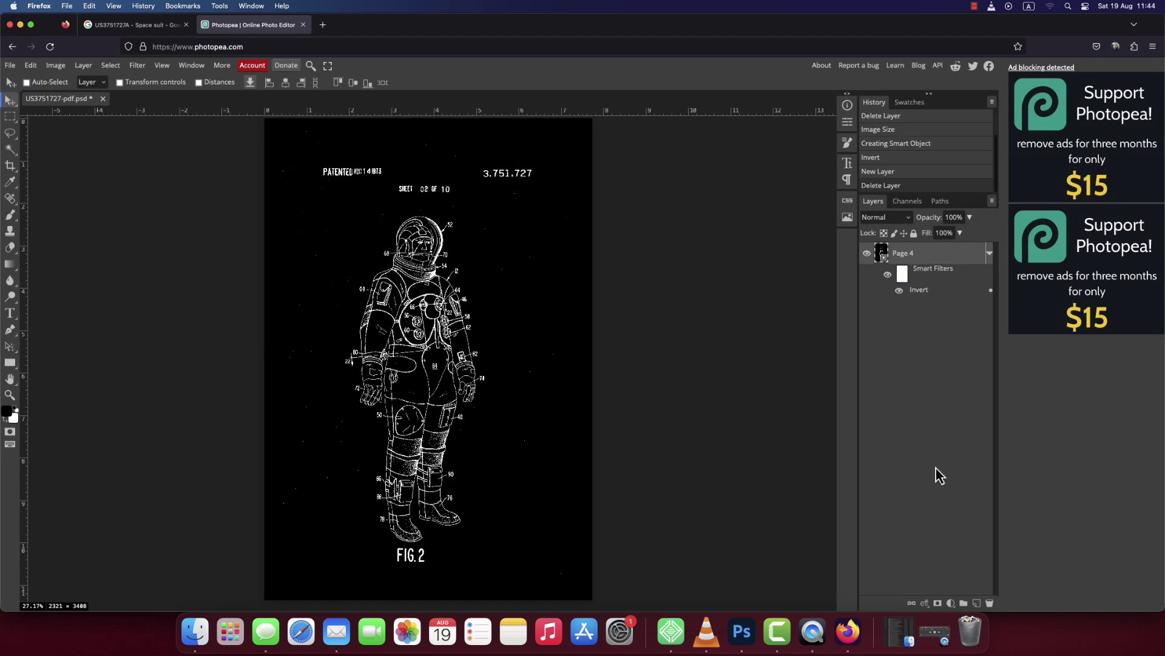
Add a new Layer 1 below the drawing and fill it with the blue grid pattern.
left_click(977, 603, "super")
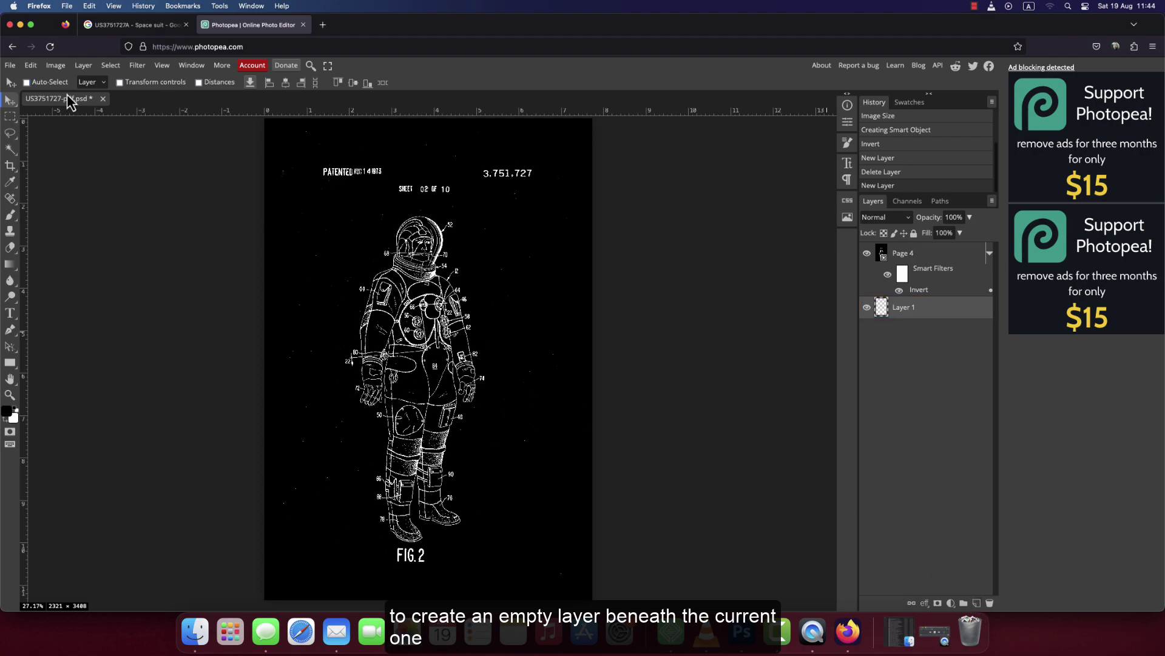
left_click(35, 67)
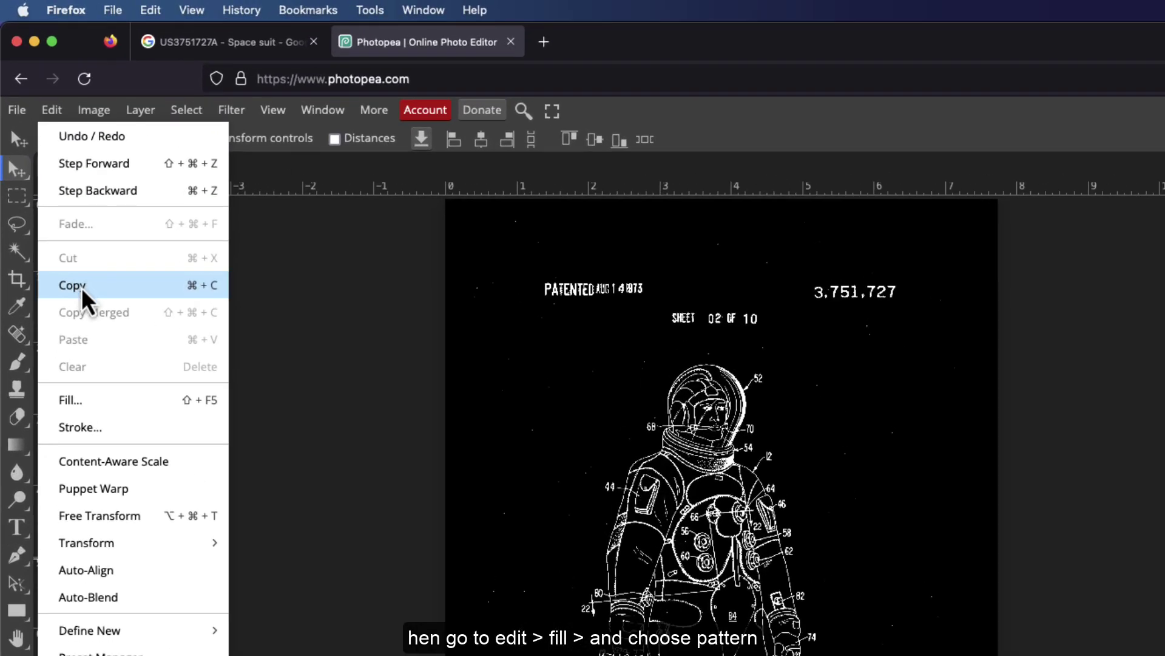
left_click(115, 410)
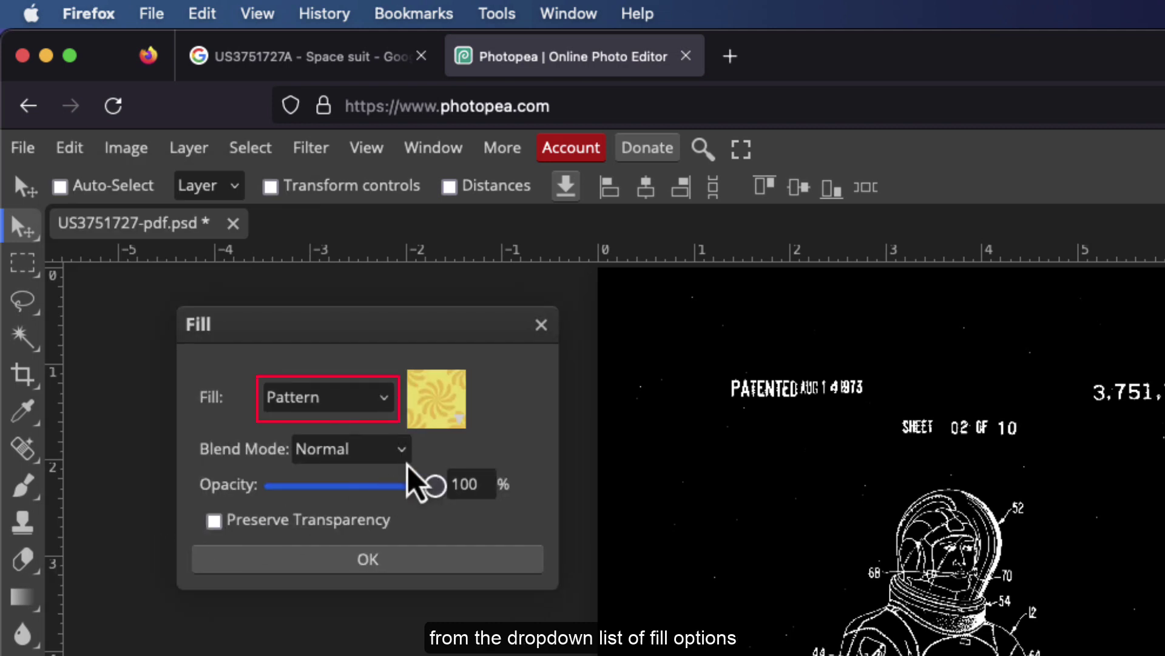
left_click(456, 420)
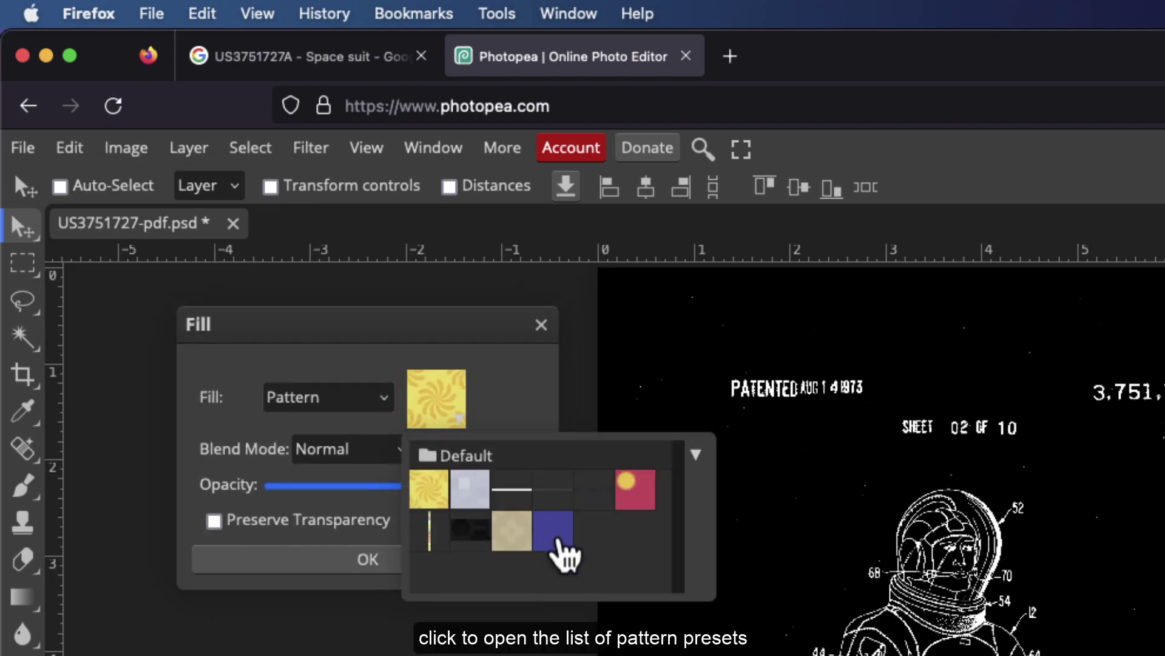
left_click(550, 531)
left_click(548, 417)
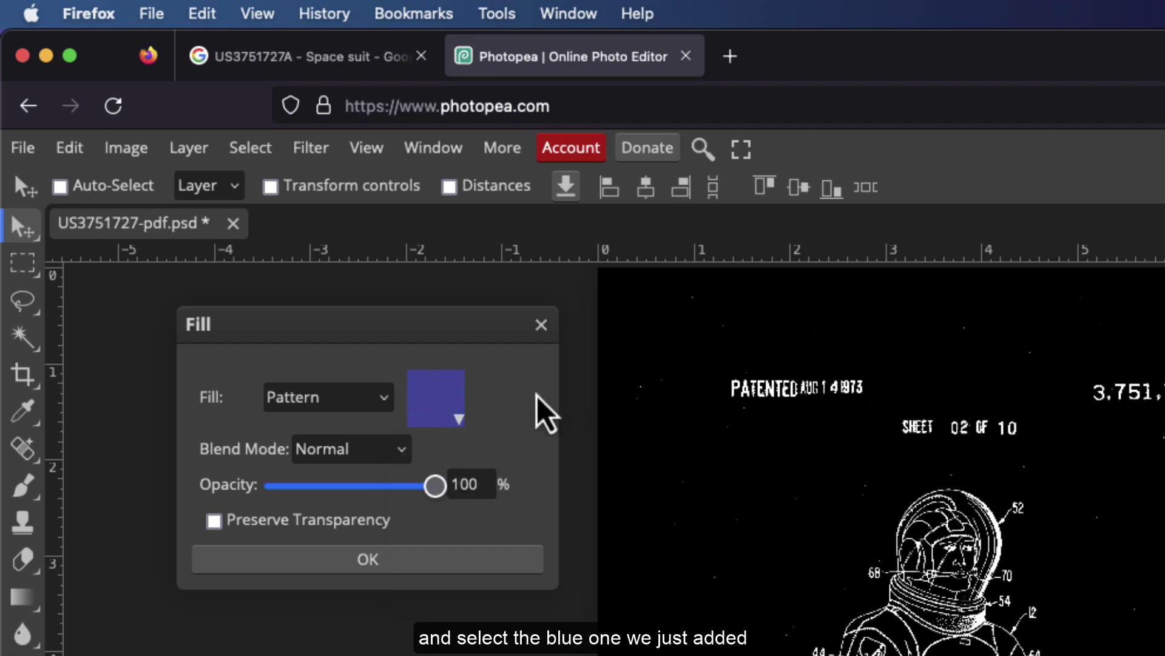
left_click(329, 561)
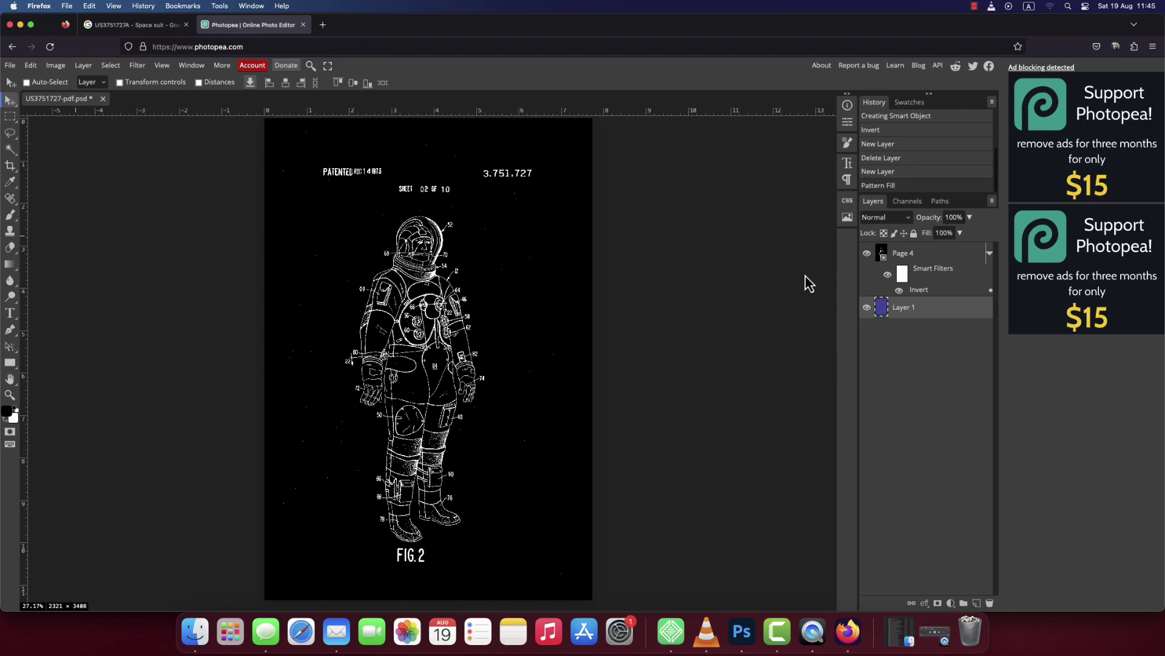
Make the Page 4 drawing visible and set its blend mode to Screen.
left_click(866, 254)
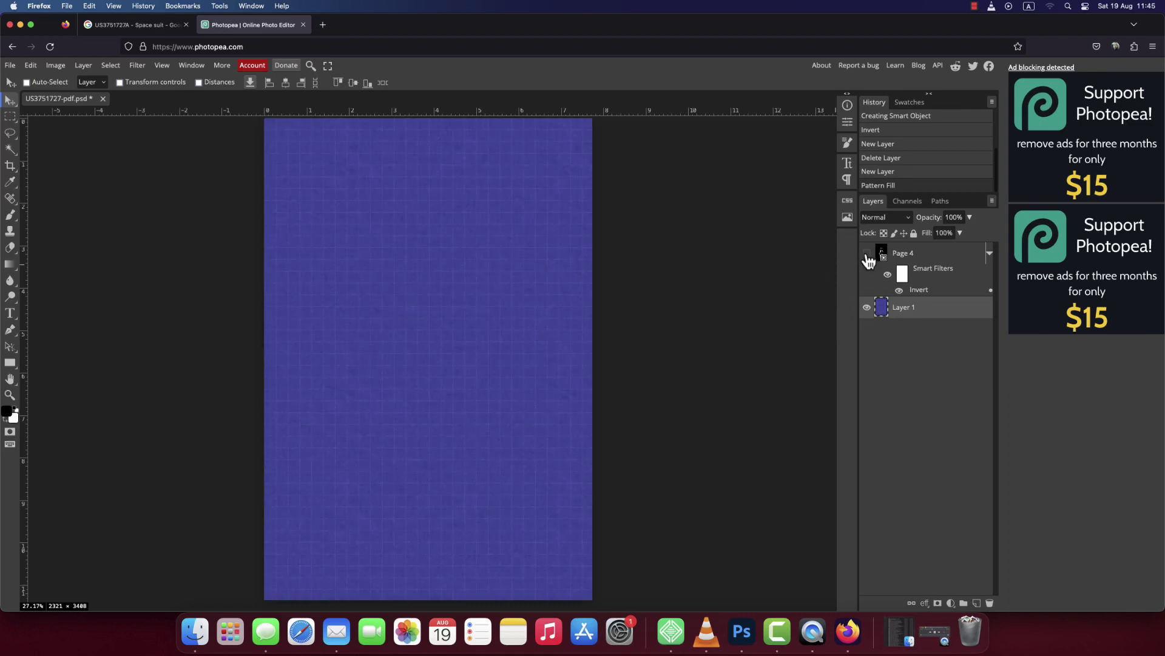
left_click(867, 254)
left_click(917, 257)
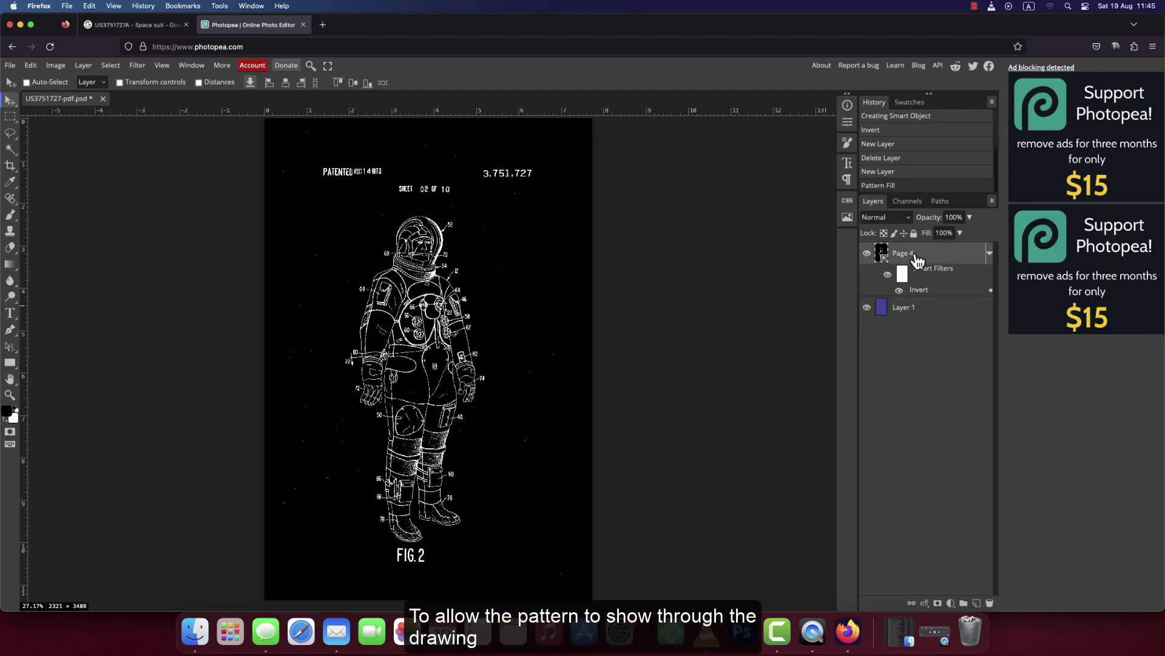
left_click(898, 218)
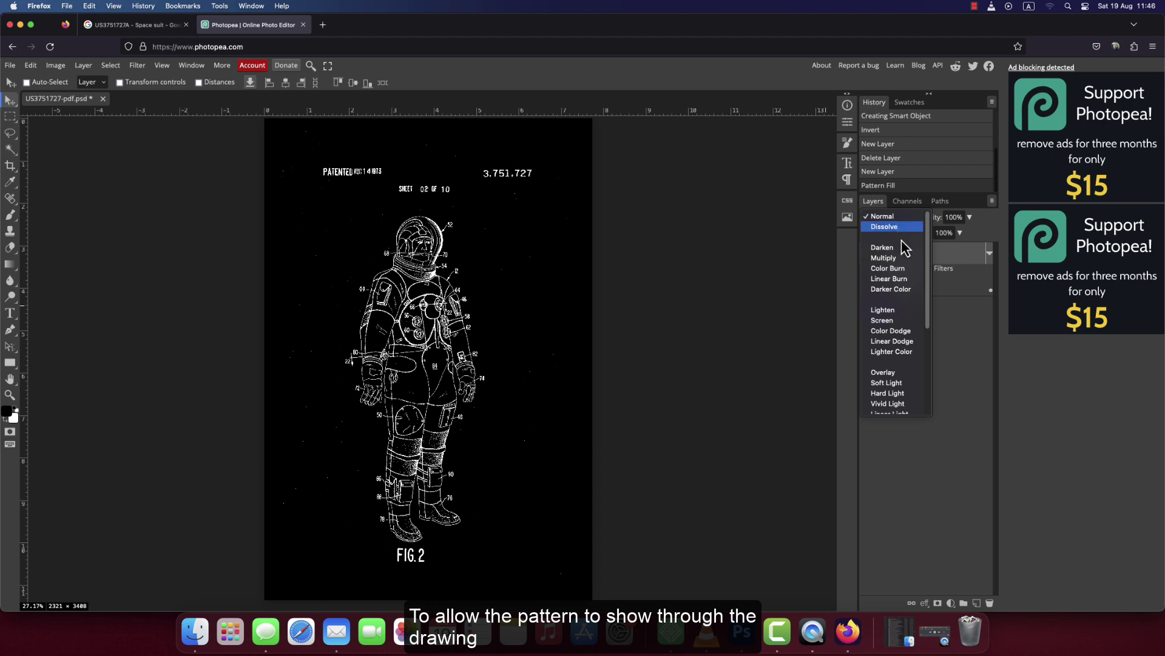
left_click(894, 320)
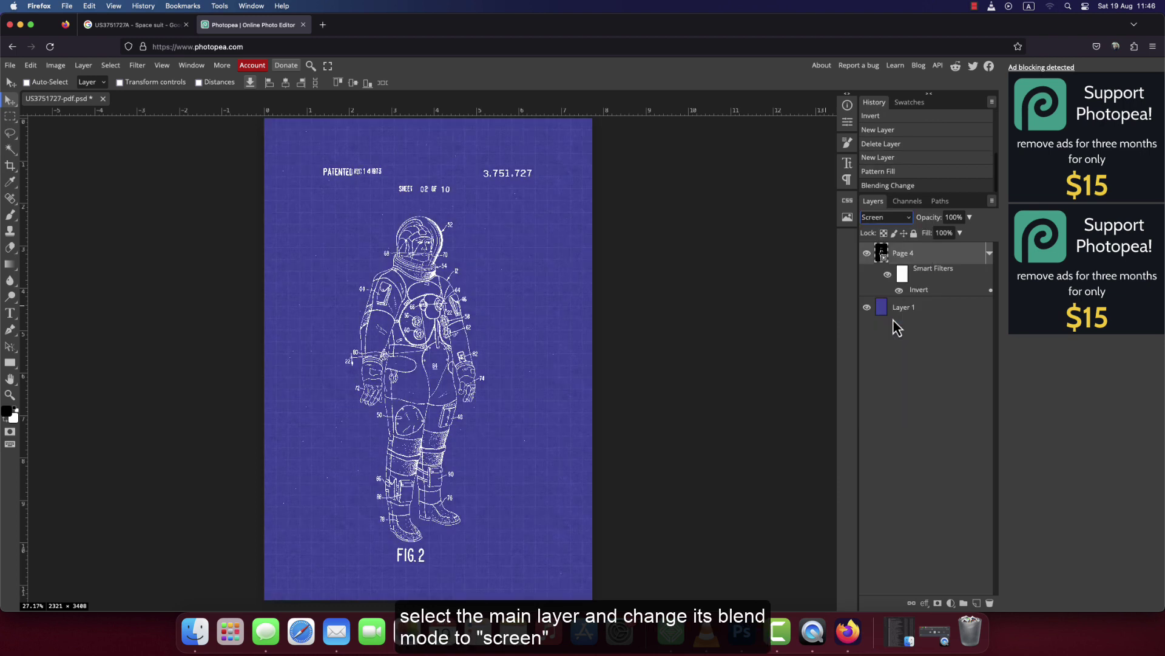
left_click(894, 313)
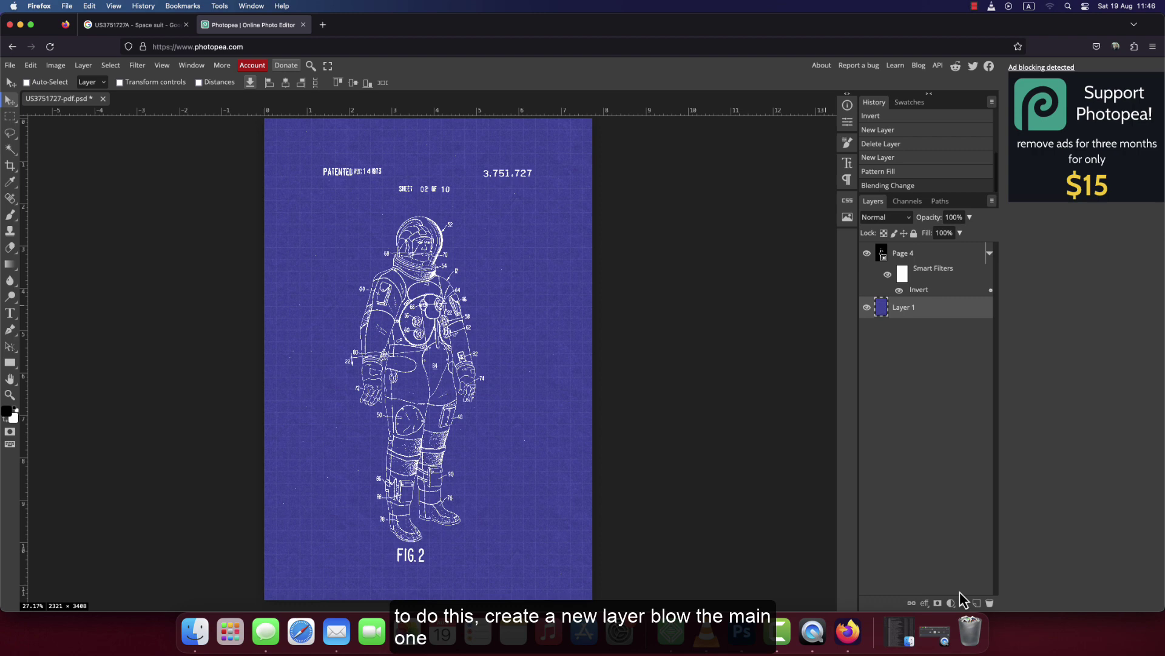
Add Layer 2 and marquee-select a rectangle inset slightly from the canvas edges.
left_click(977, 604)
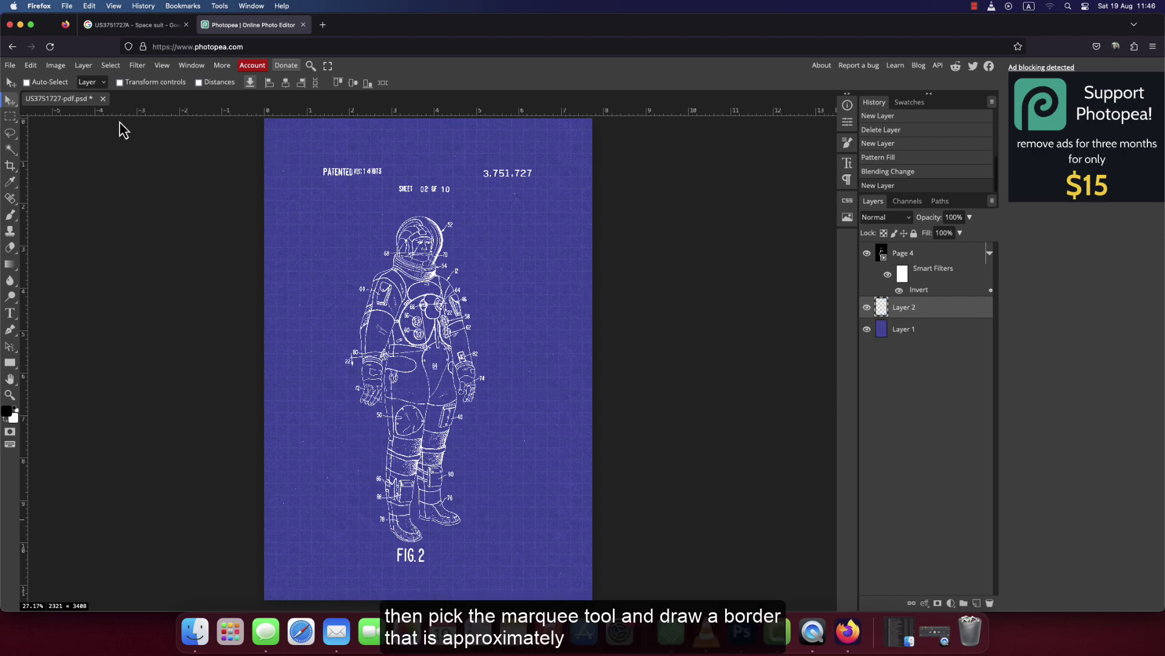
left_click(11, 116)
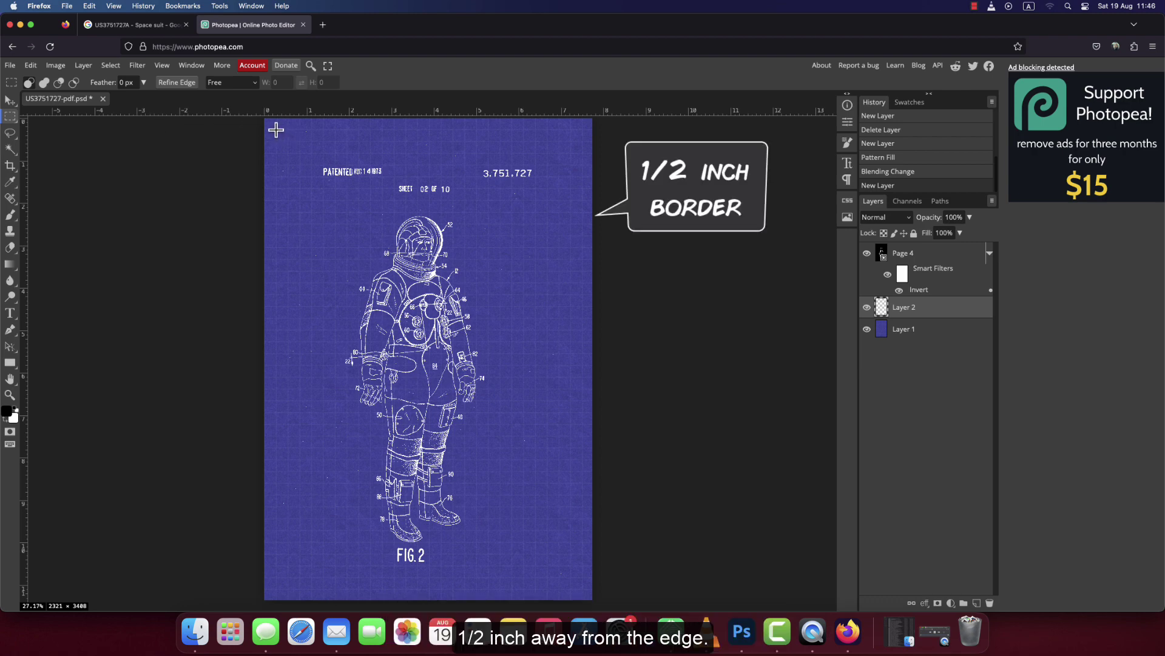
left_click_drag(276, 129, 581, 589)
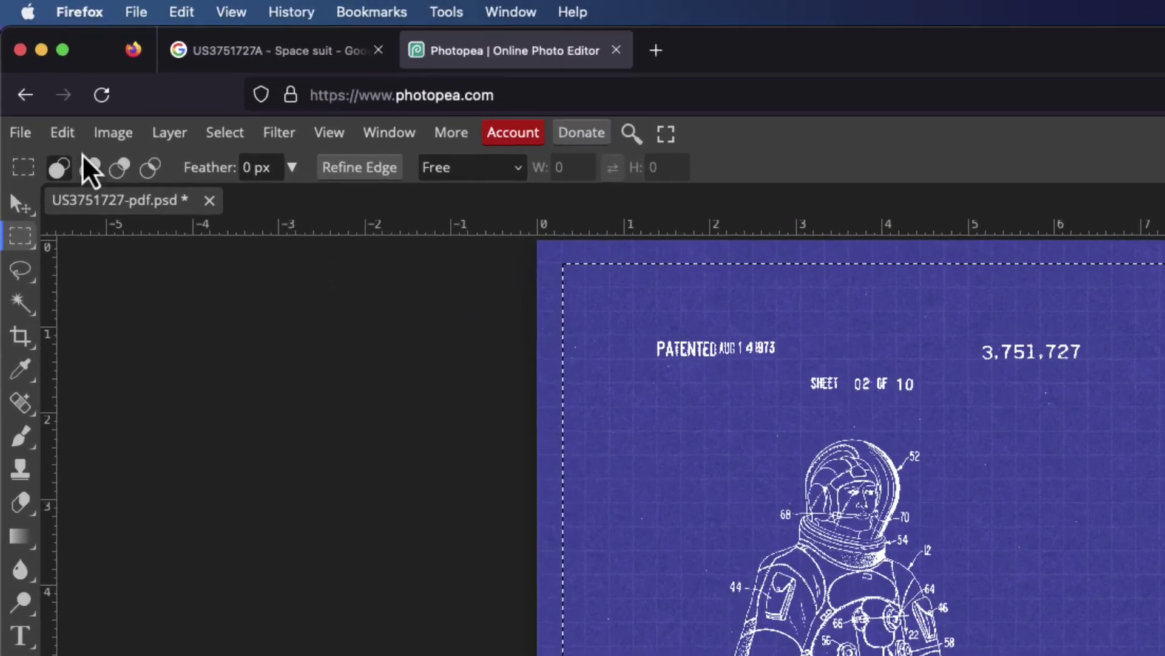
Stroke the selection with a 2 px white border on Layer 2, then deselect.
left_click(35, 66)
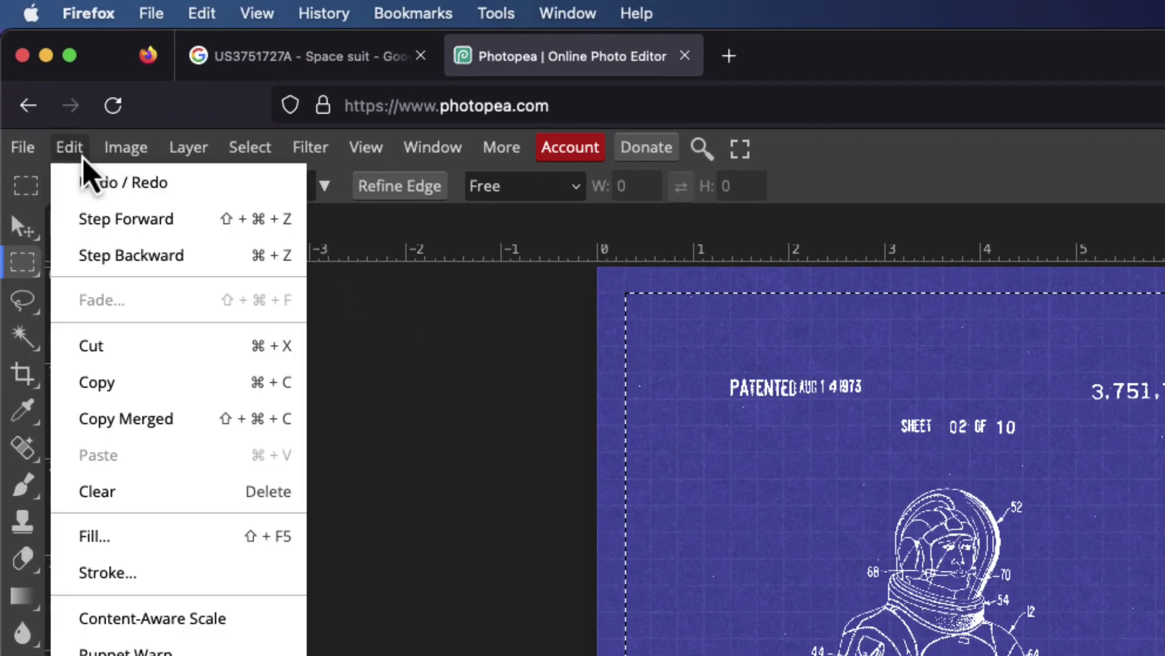
left_click(203, 572)
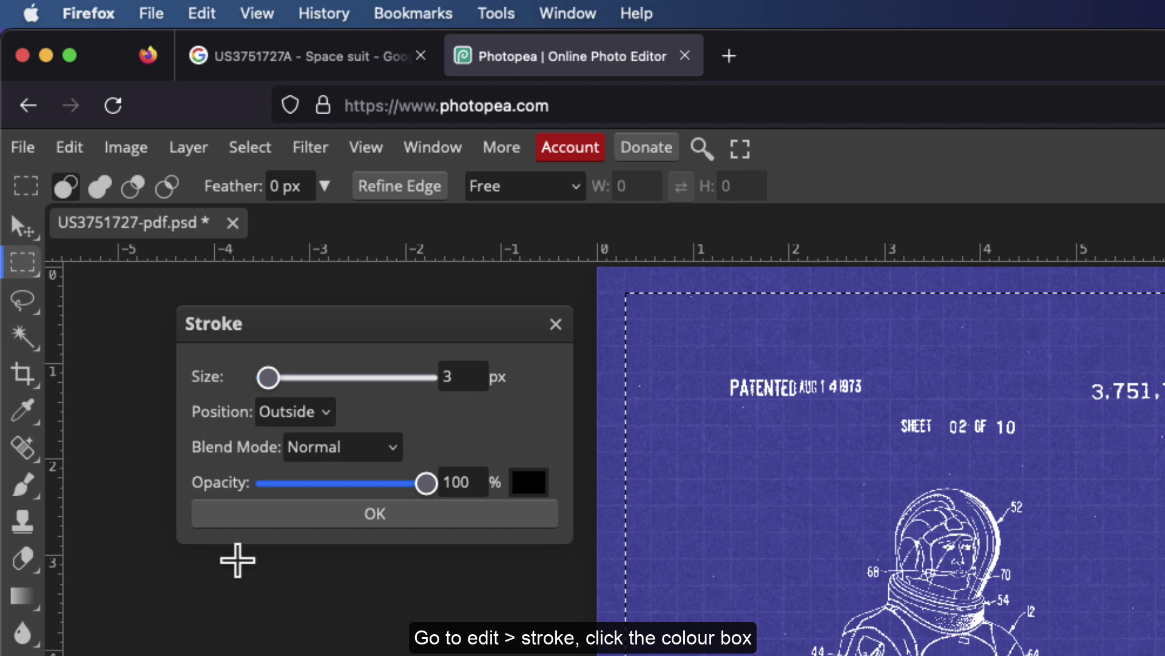
left_click(529, 488)
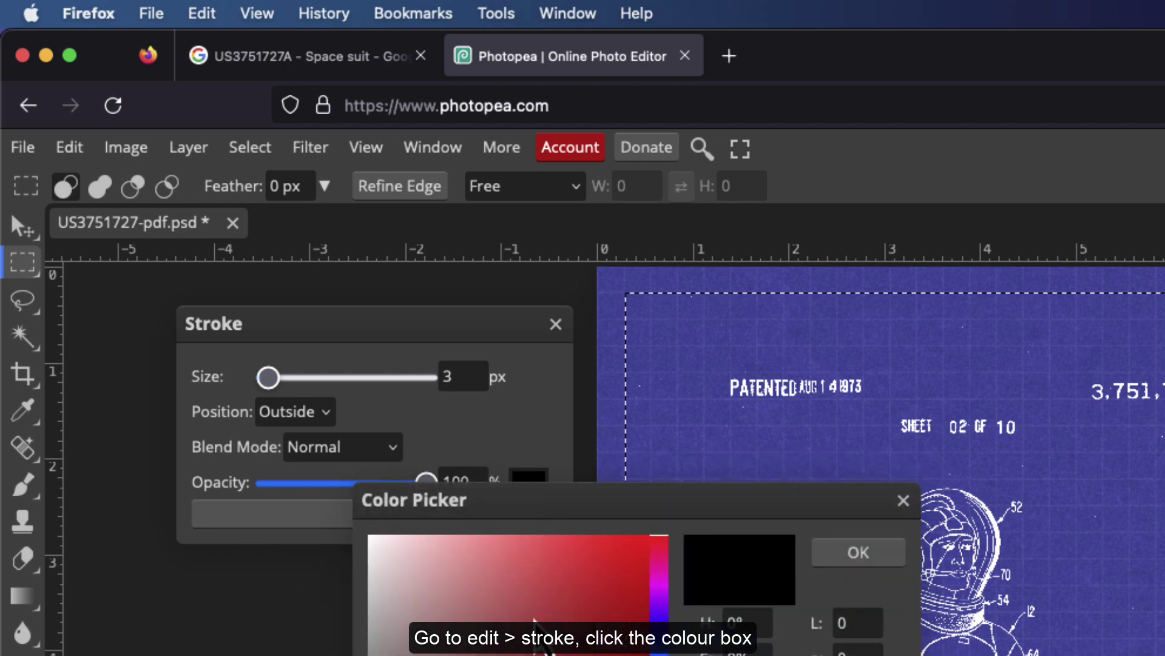
left_click_drag(534, 620, 340, 535)
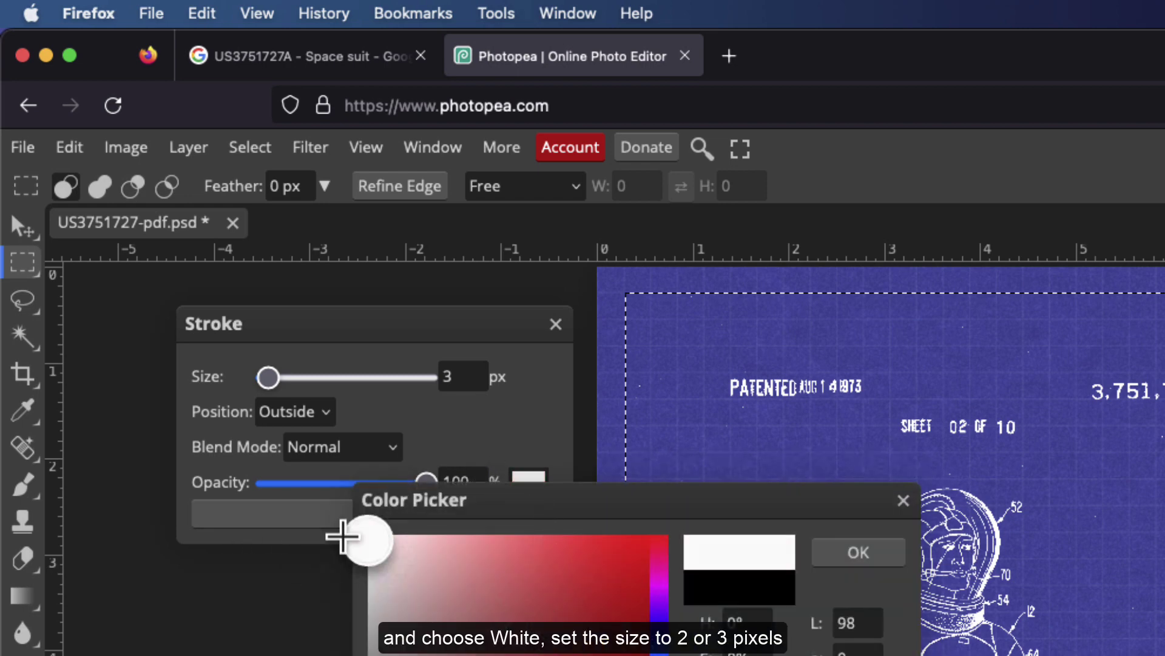
left_click(832, 557)
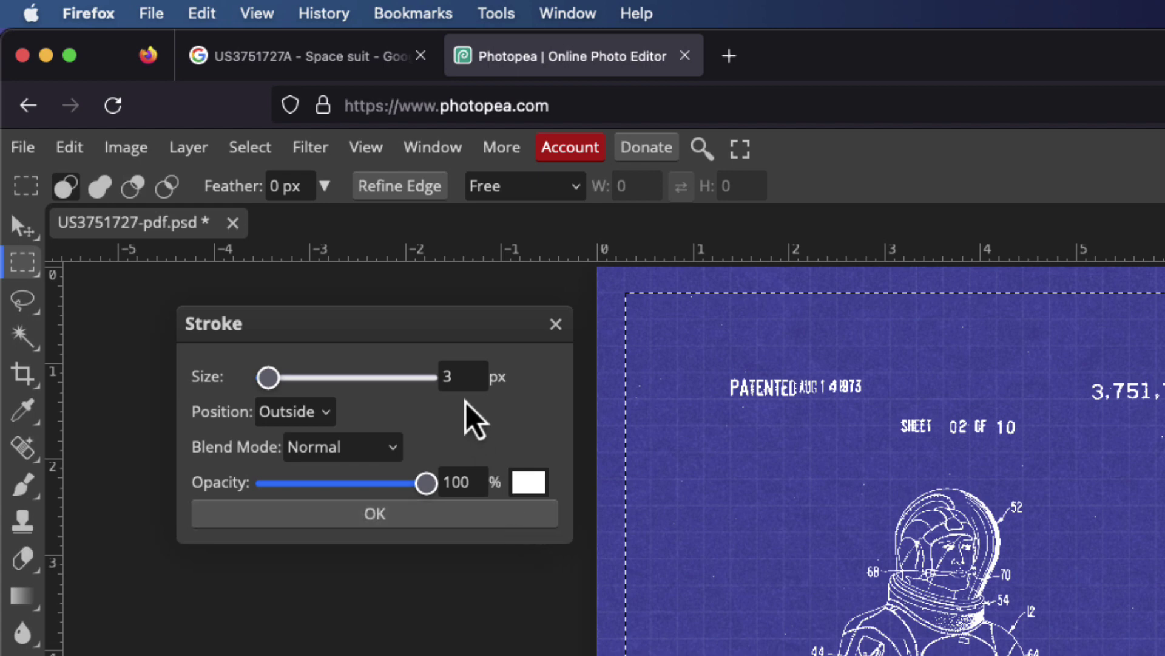
left_click(461, 377)
type("2")
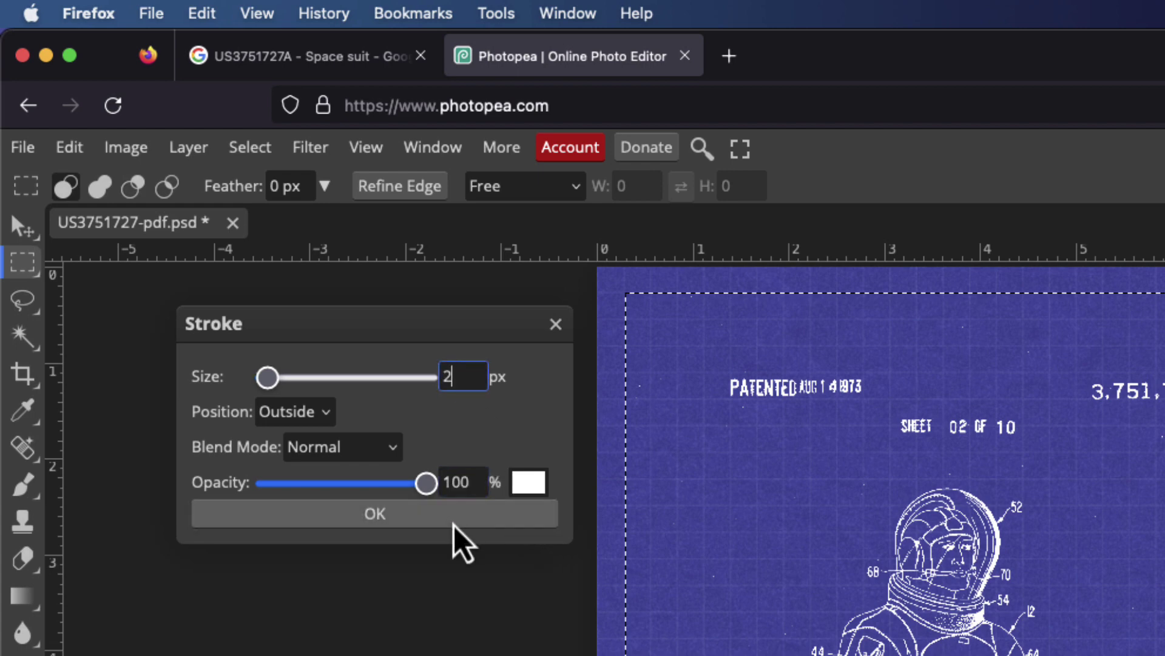
left_click(436, 516)
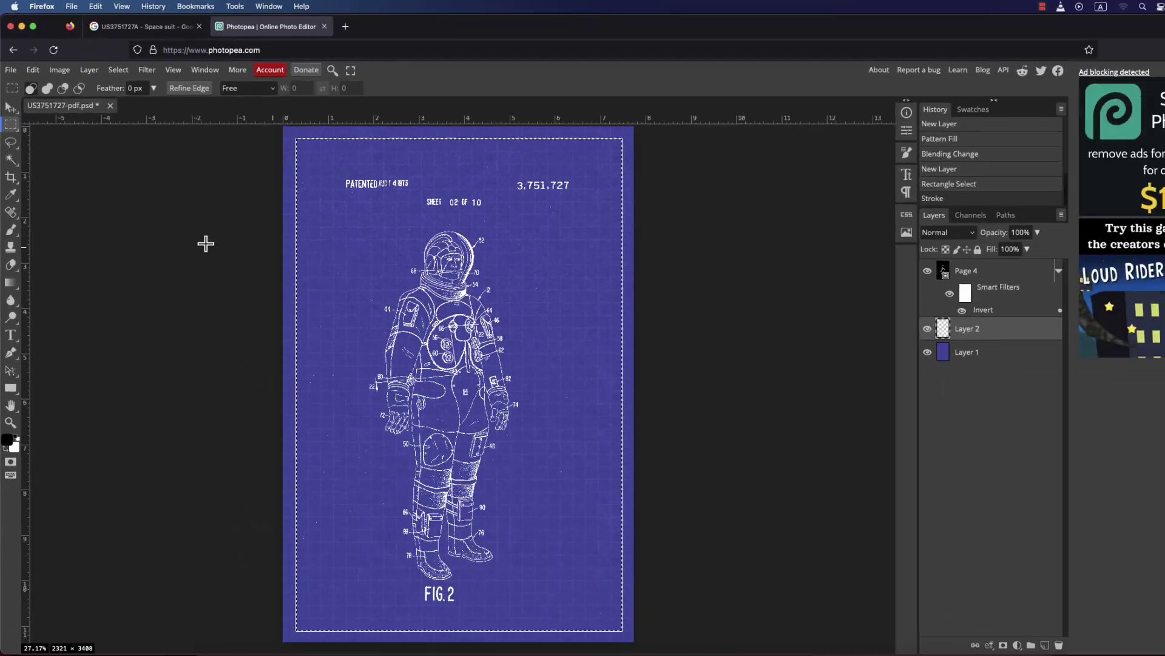
key("ctrl+d")
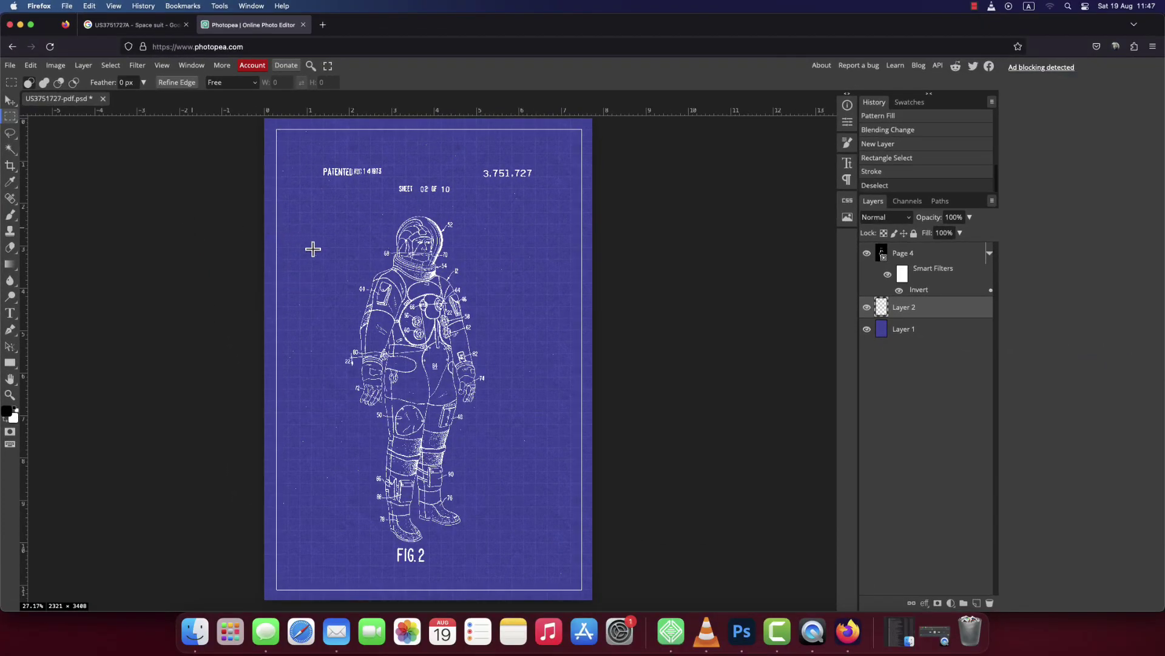
With the Page 4 layer selected, choose the brown paper texture from Downloads to place.
left_click(875, 255)
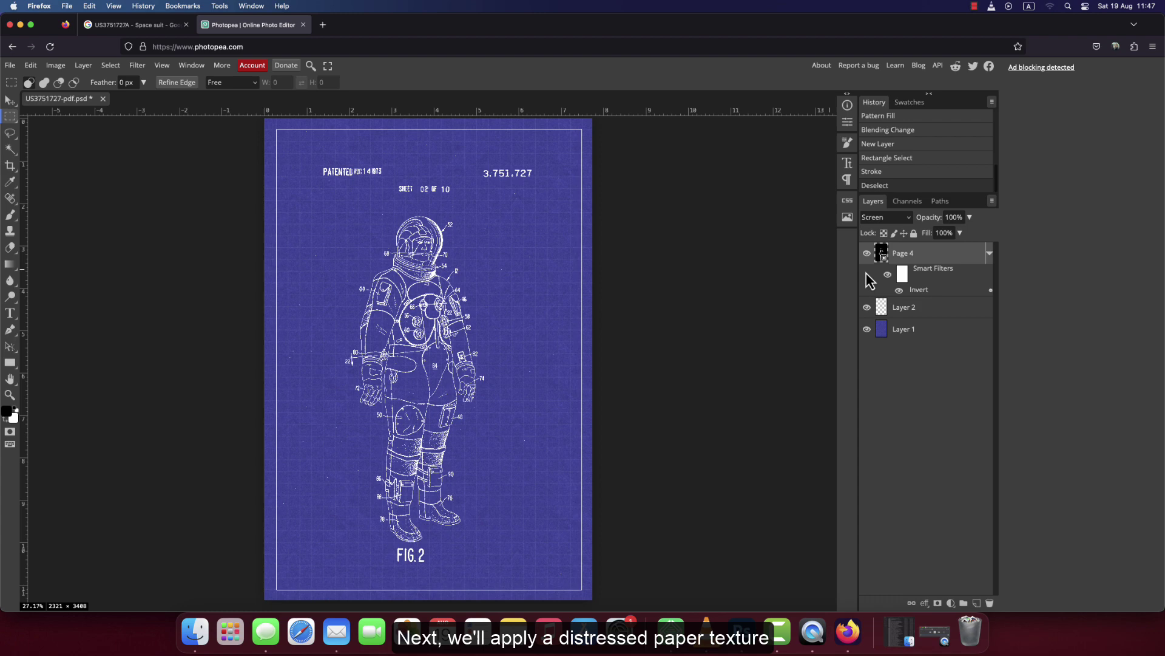
left_click(9, 65)
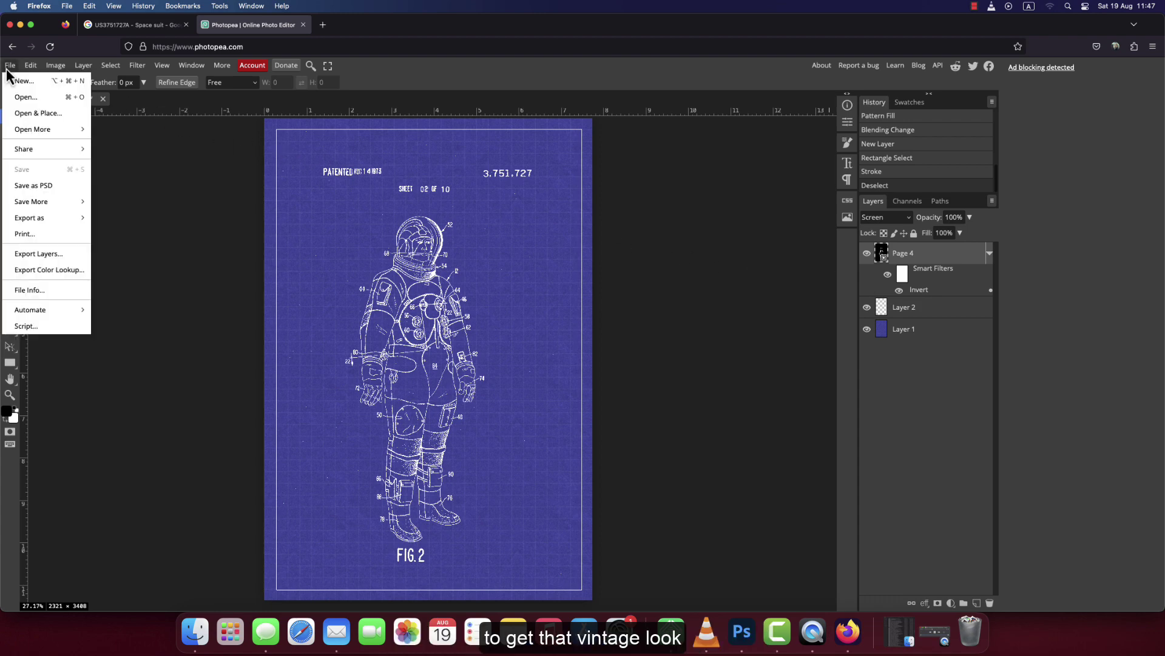
left_click(30, 118)
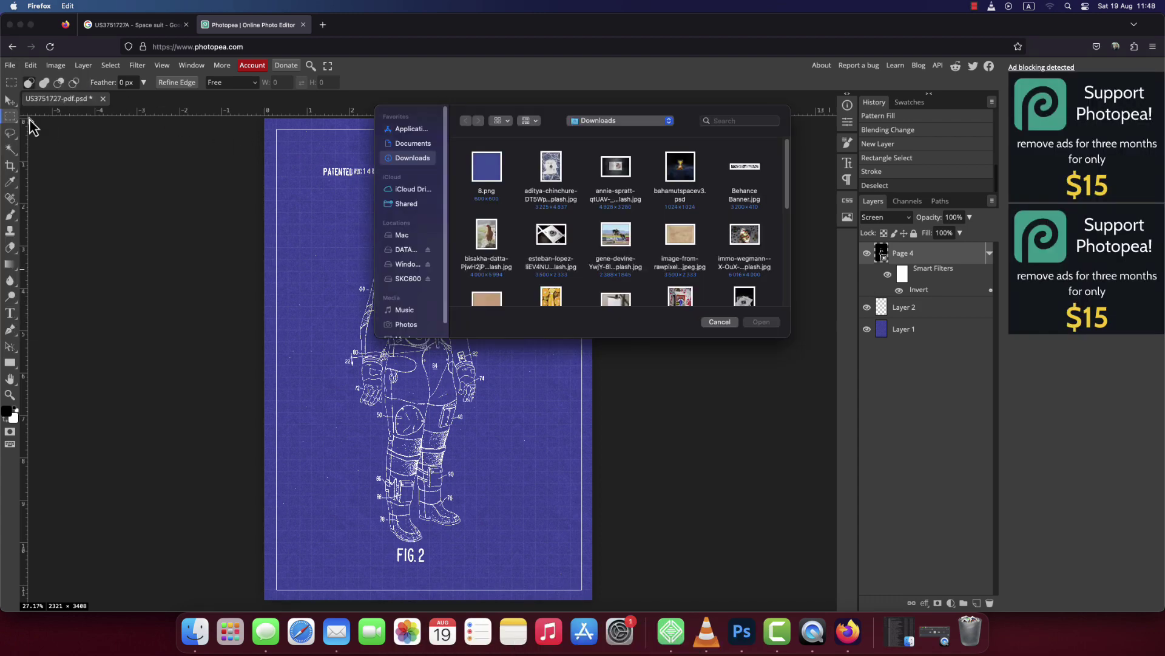
scroll(557, 264, "down", 3)
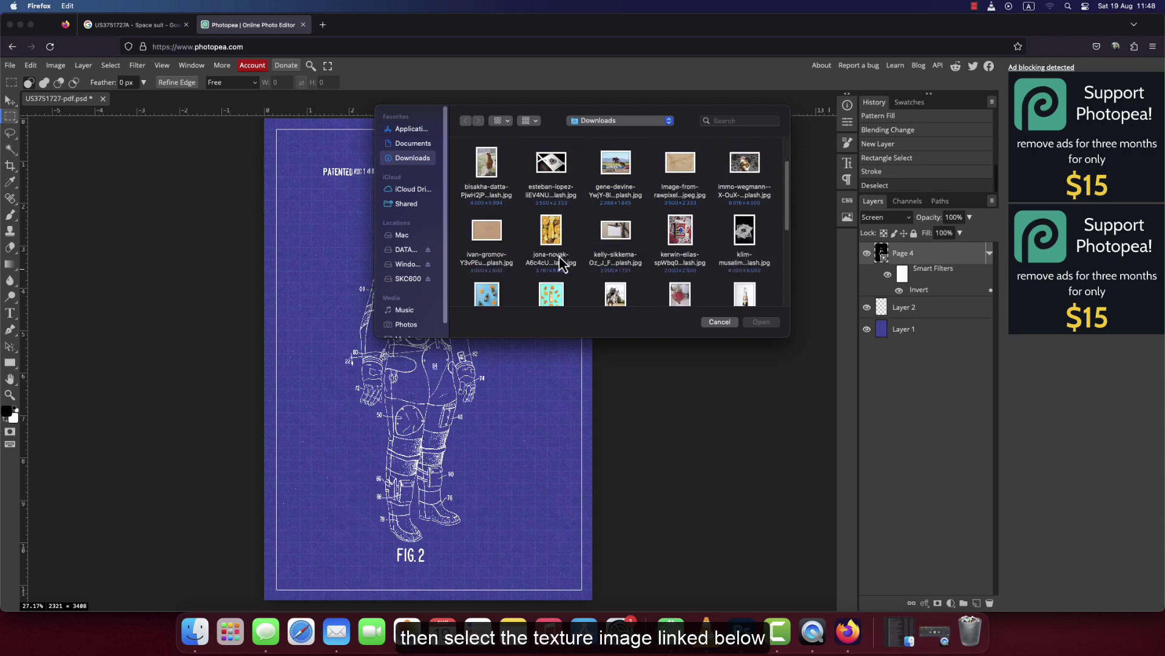
left_click(495, 240)
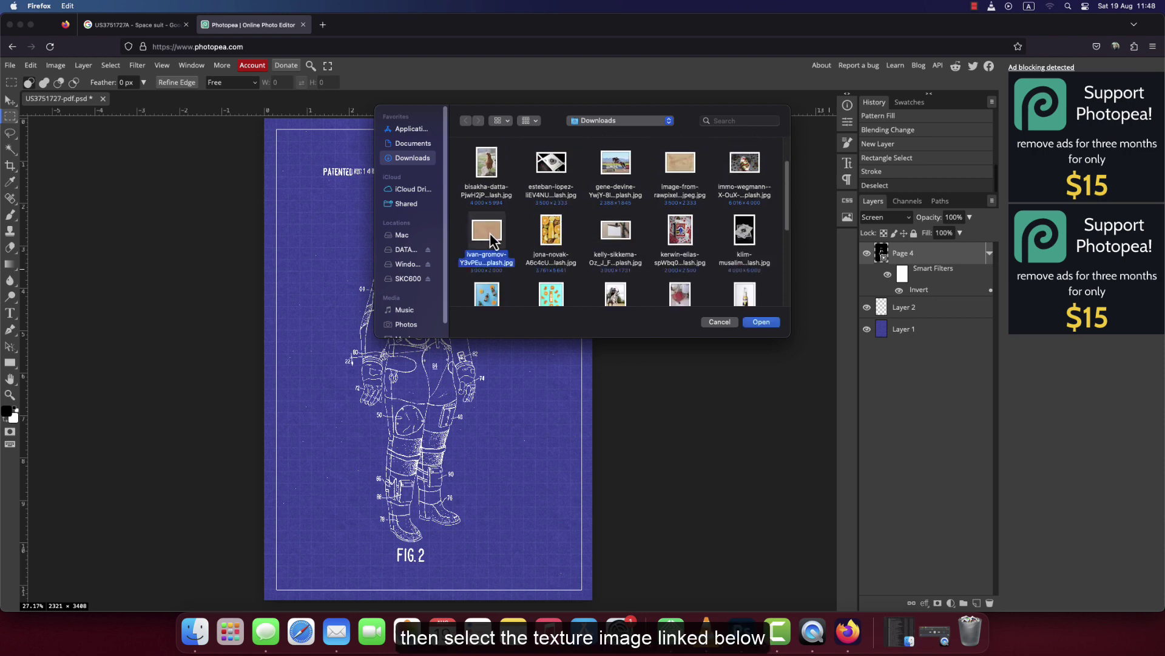
Place the paper texture, rotate it 90° and scale it to cover the whole canvas.
left_click(755, 323)
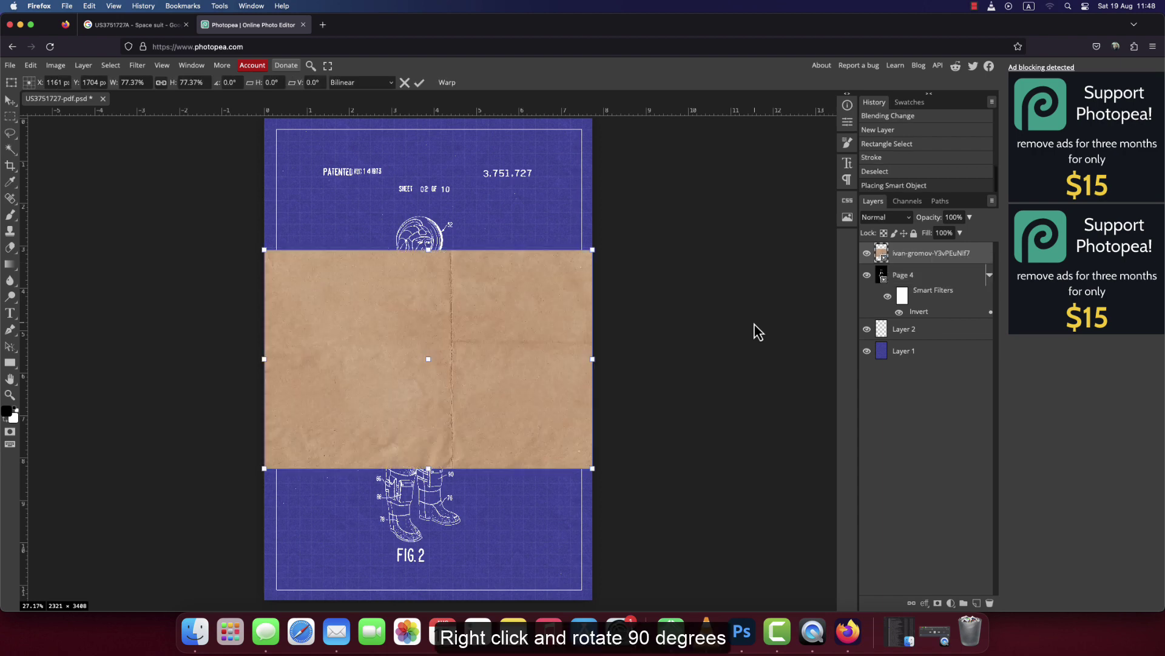
right_click(519, 318)
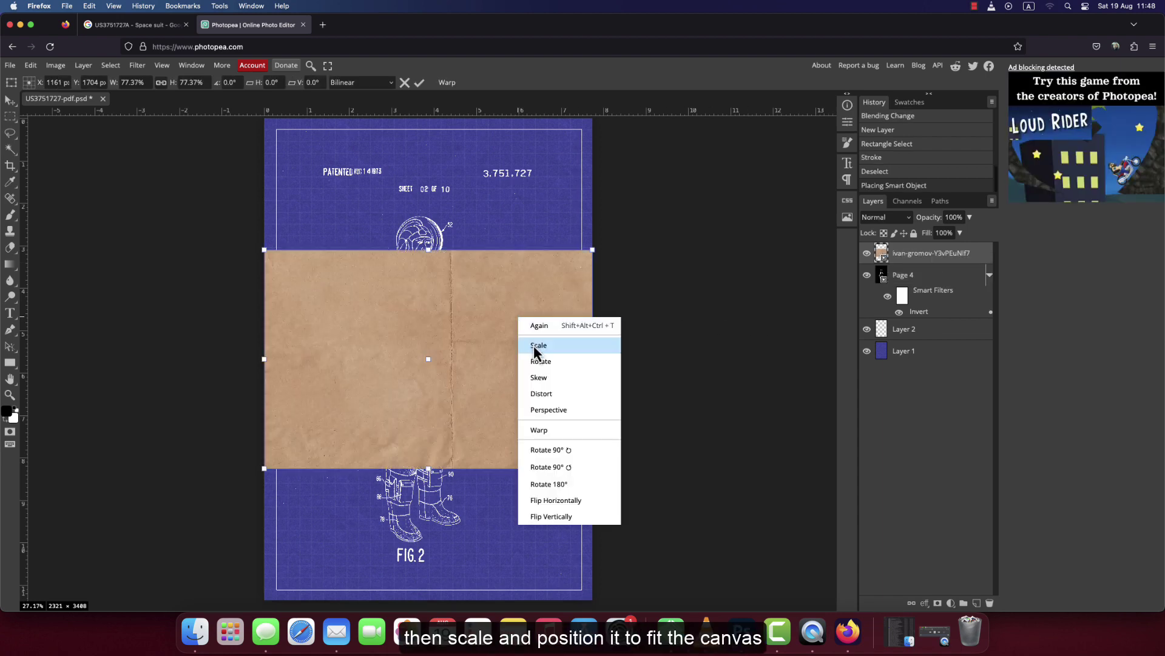
left_click(562, 448)
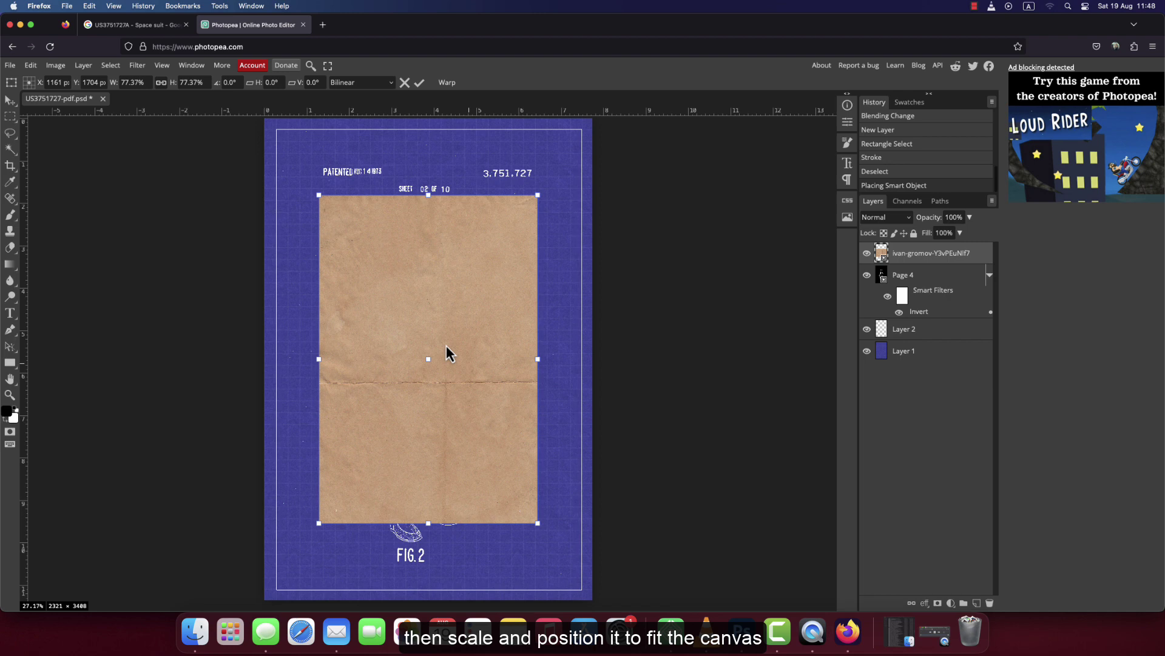
mouse_move(446, 345)
left_mouse_down()
mouse_move(418, 331)
mouse_move(376, 263)
left_mouse_up()
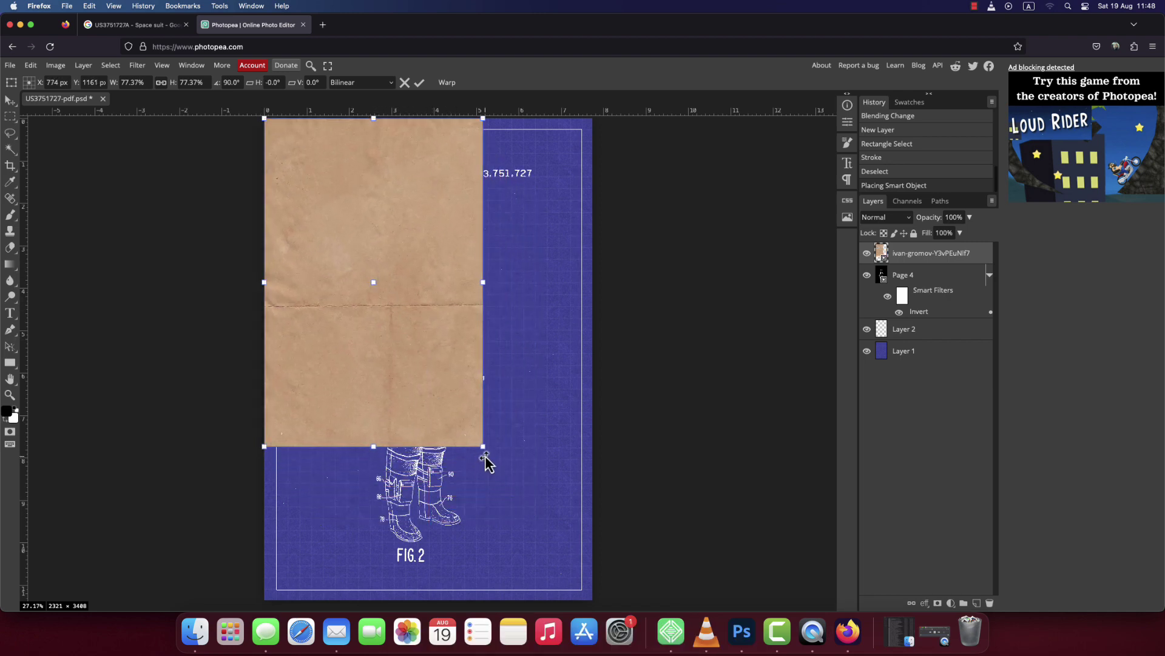
left_click_drag(482, 446, 603, 626)
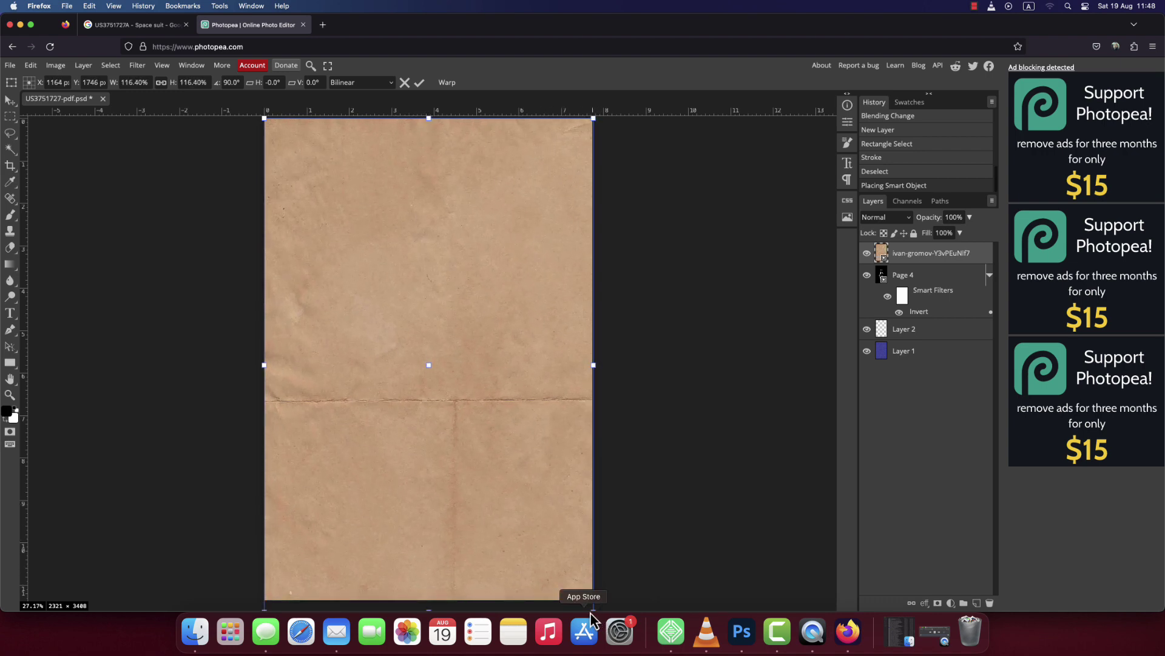
left_click_drag(602, 625, 599, 621)
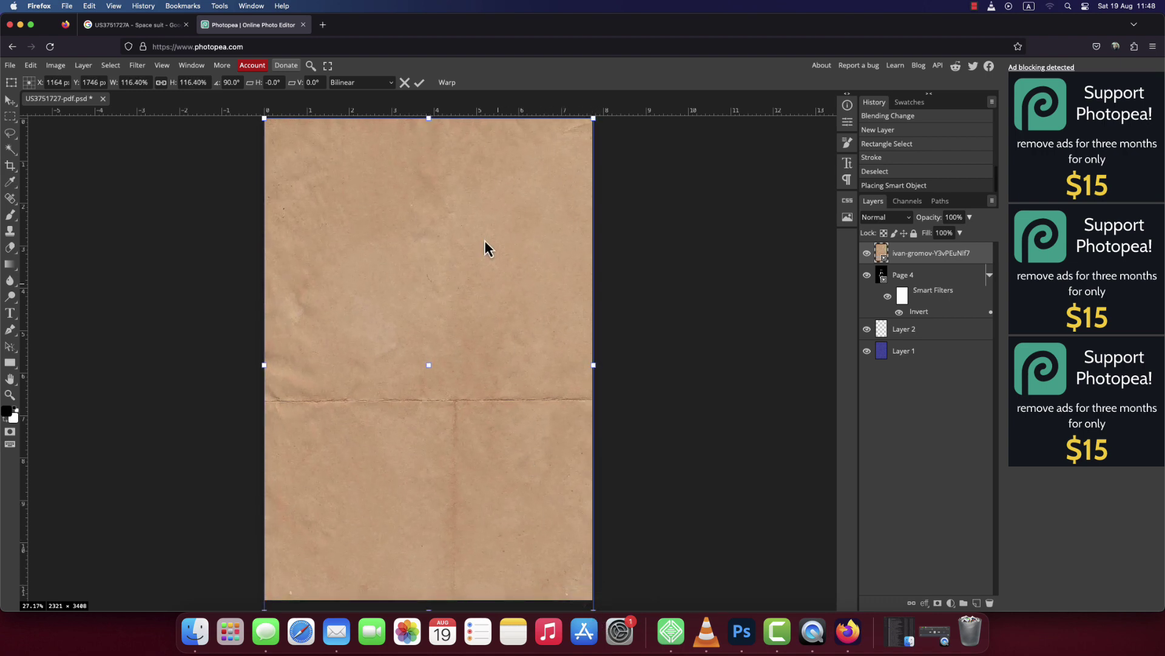
left_click(419, 86)
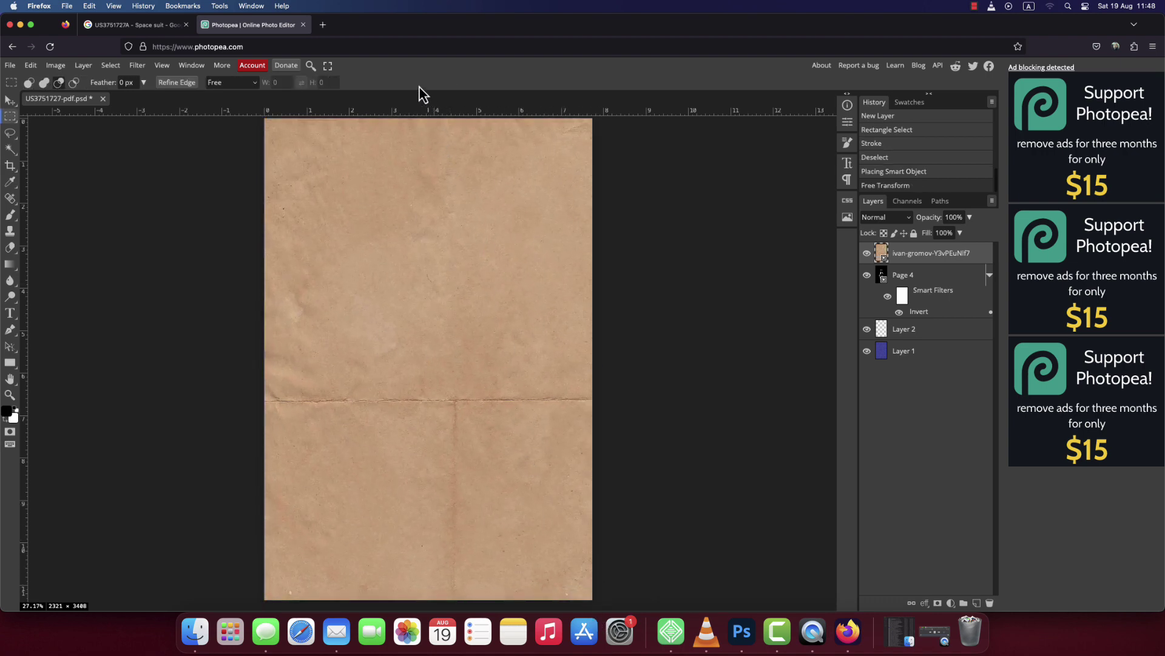
Apply a Black & White adjustment to the paper texture layer.
left_click(50, 67)
mouse_move(98, 100)
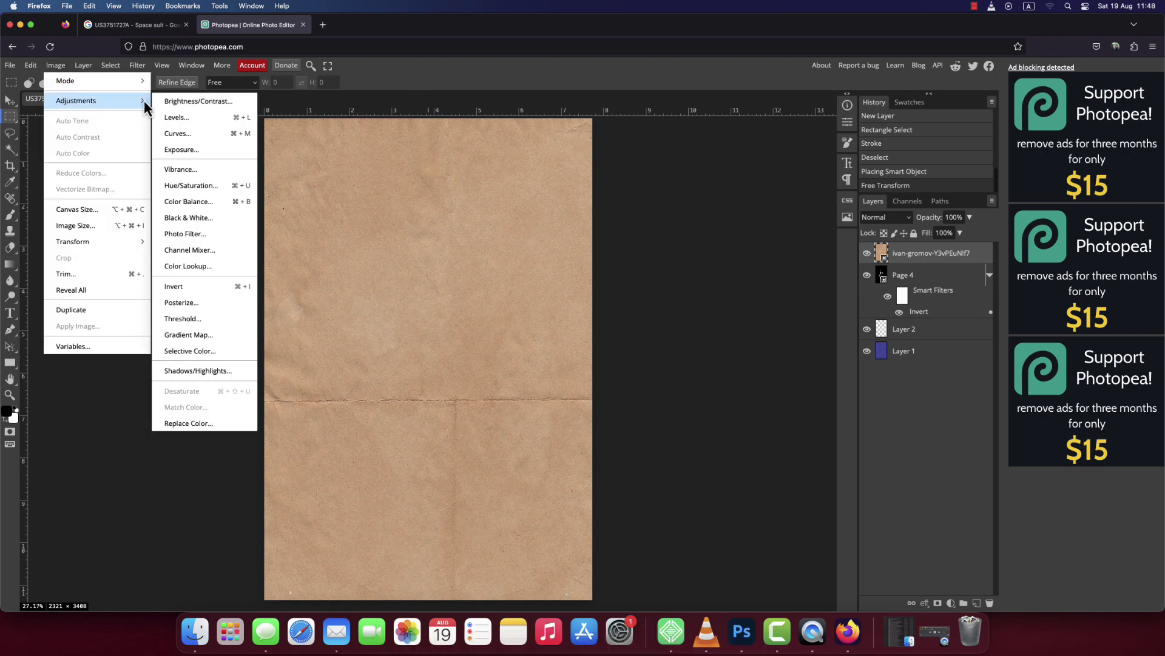
left_click(210, 218)
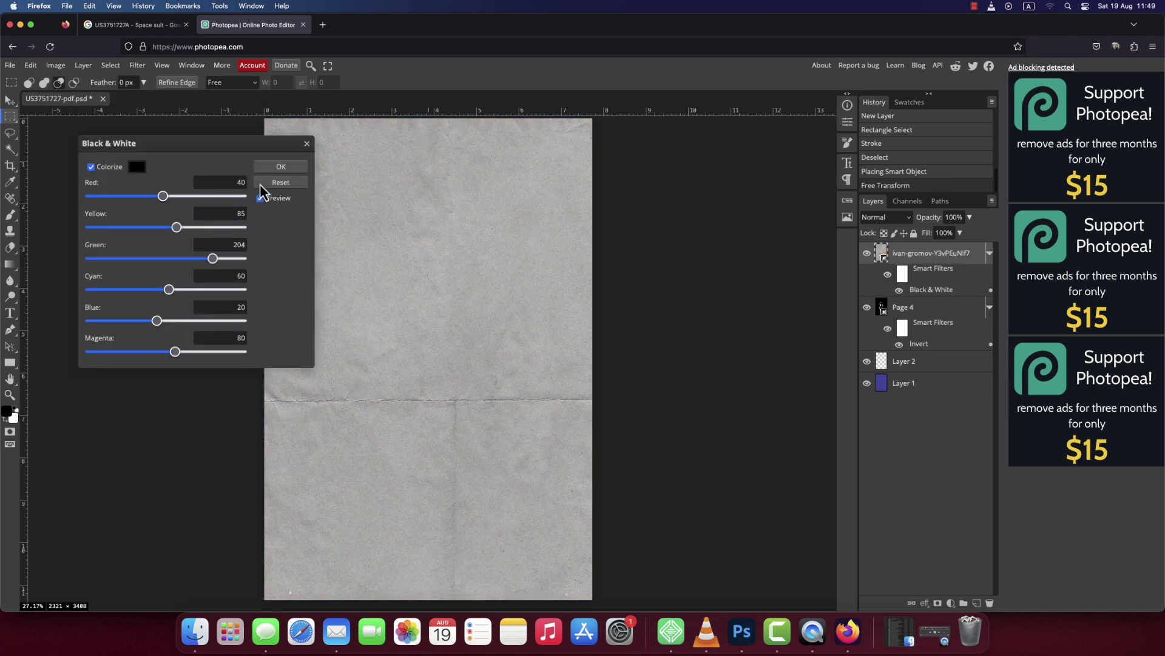
left_click(274, 170)
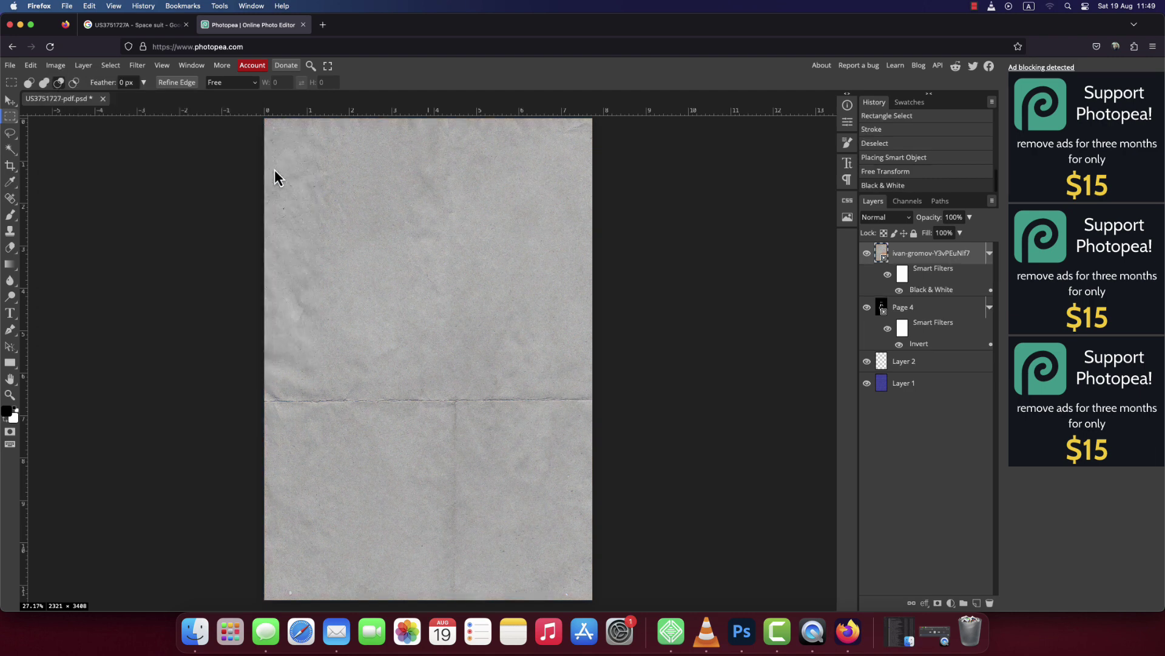
Switch the texture layer's blend mode from Normal to Overlay.
left_click(901, 223)
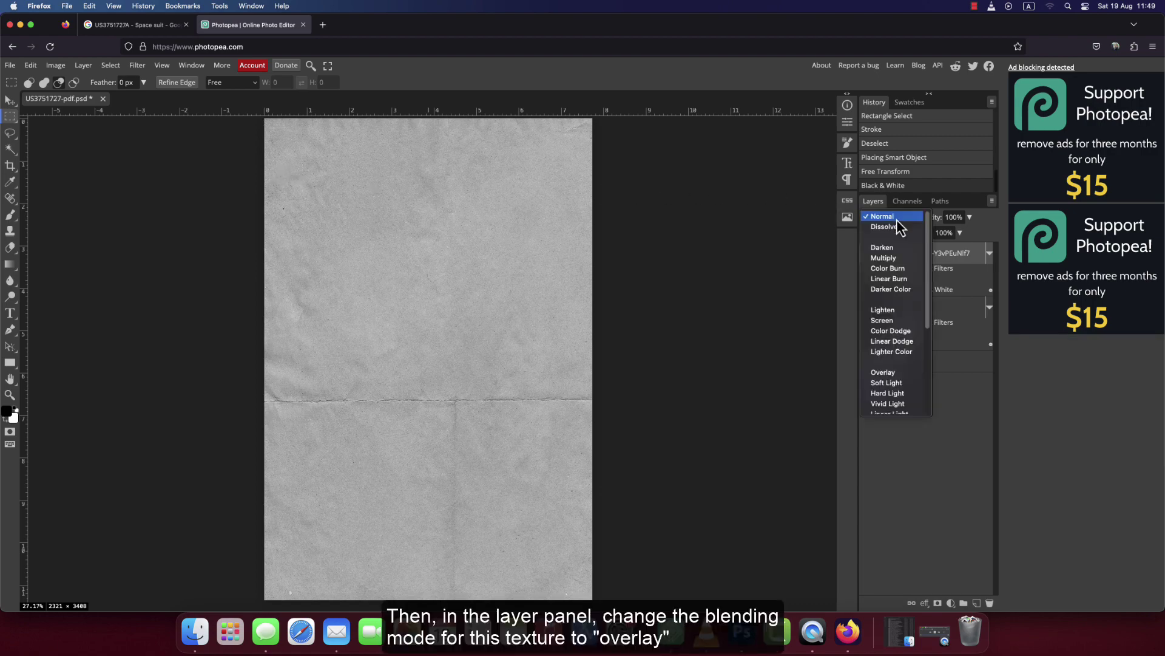
left_click(905, 373)
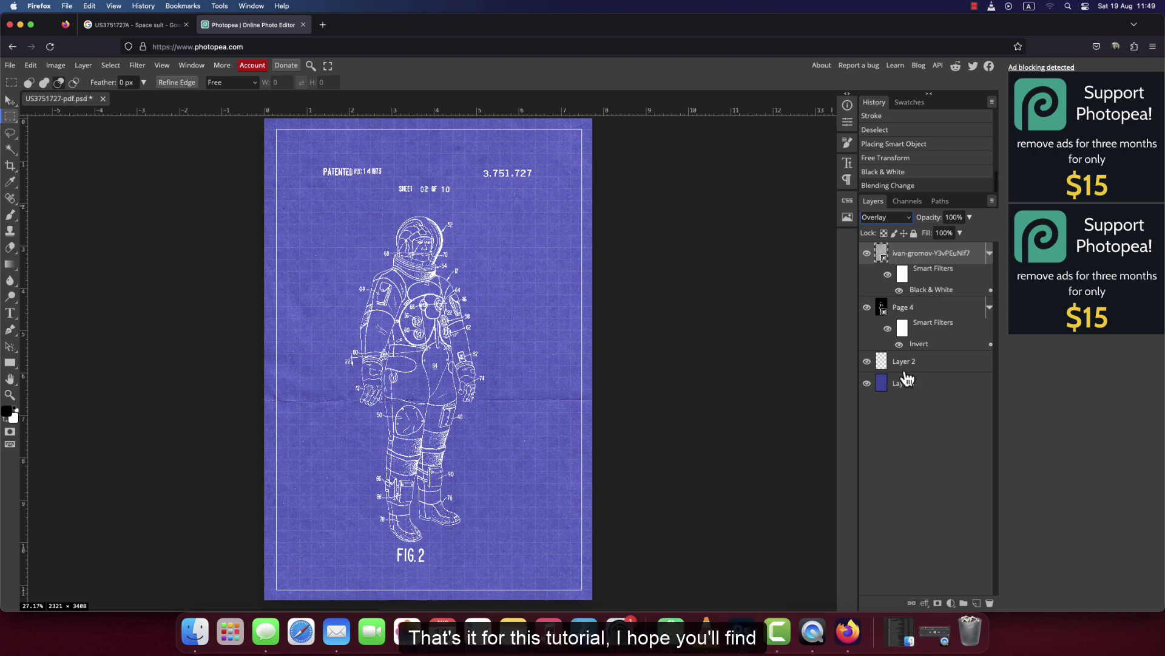